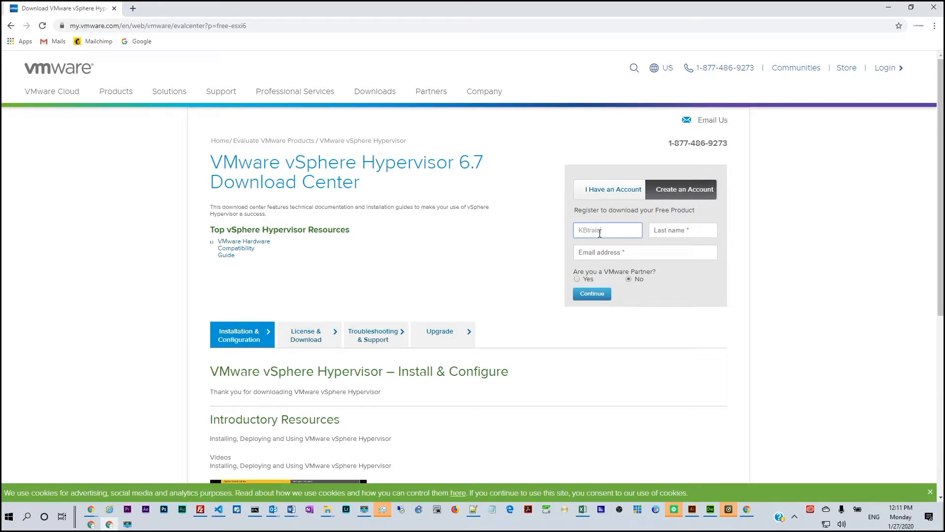
- Fill in the first name and last name on the Create an Account form
{"action": "type", "text": "nings"}
{"action": "key", "text": "Tab"}
{"action": "type", "text": "TE"}
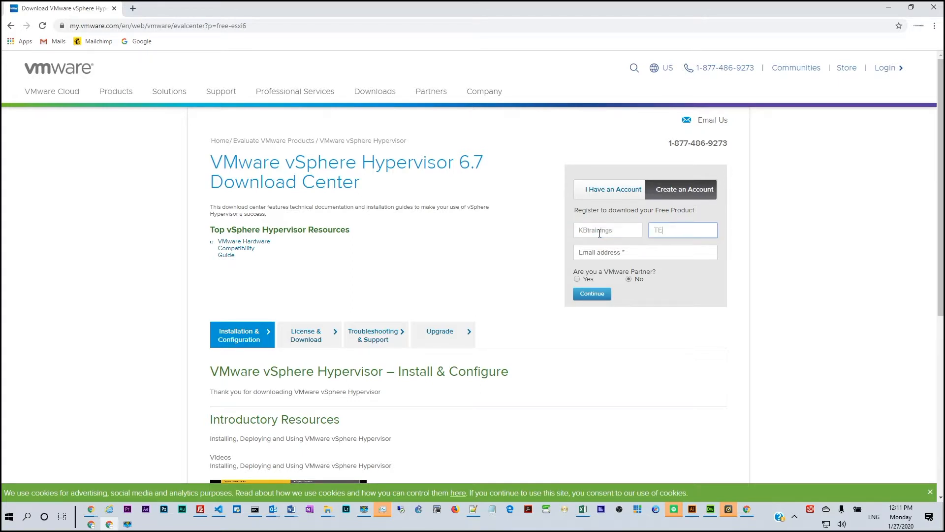
{"action": "type", "text": "ch"}
{"action": "key", "text": "BackSpace"}
{"action": "key", "text": "BackSpace"}
{"action": "key", "text": "BackSpace"}
{"action": "type", "text": "ech"}
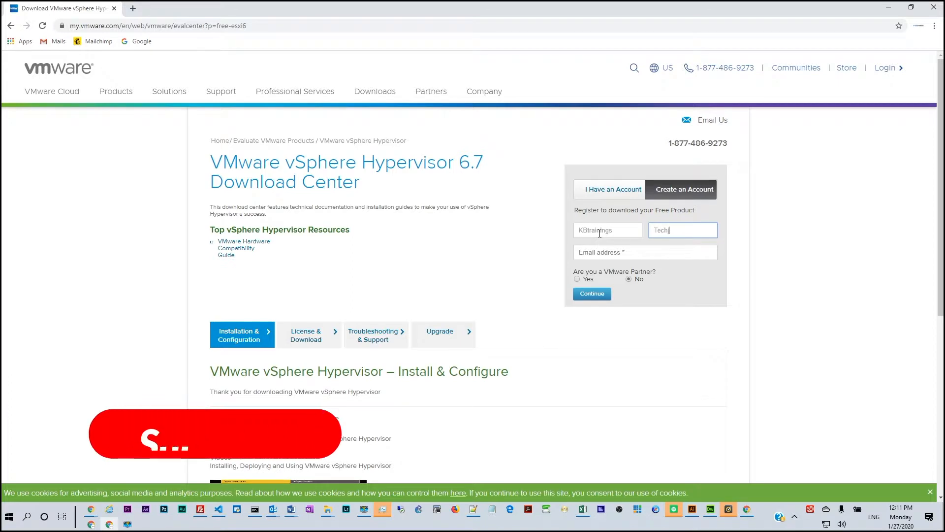
- Enter the email address and continue to the full registration form
{"action": "left_click", "coordinate": [597, 253]}
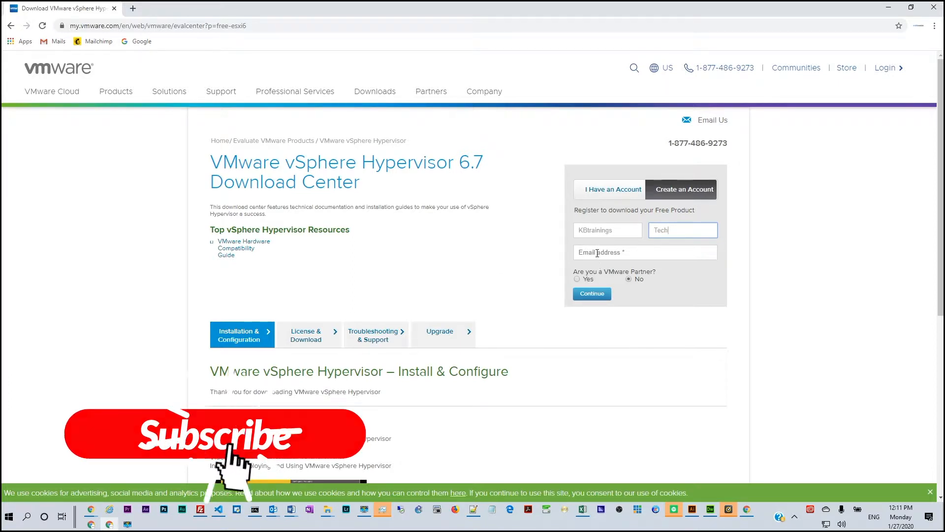
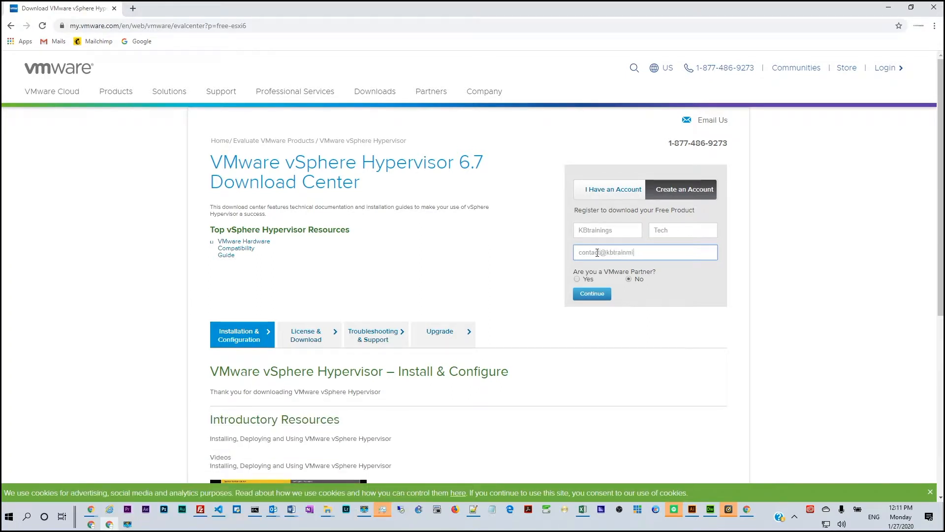
{"action": "left_click", "coordinate": [756, 249]}
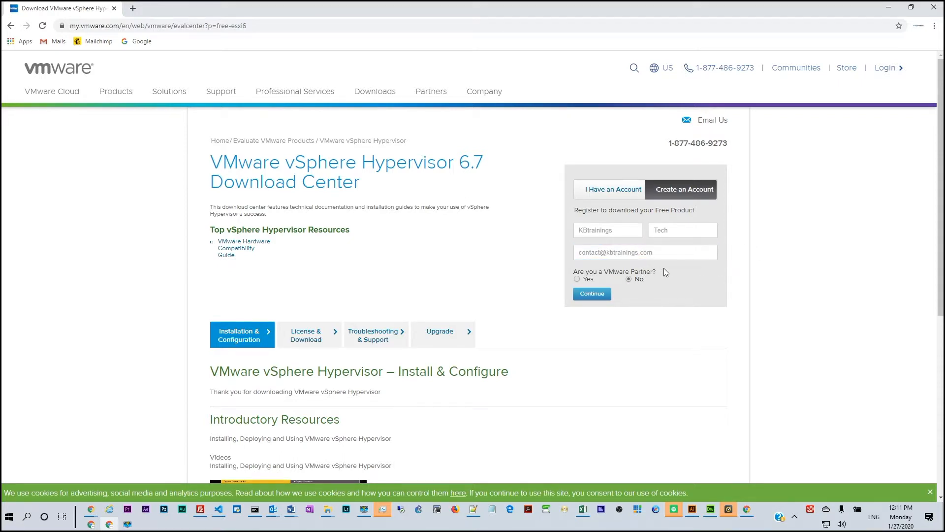
{"action": "left_click", "coordinate": [599, 298]}
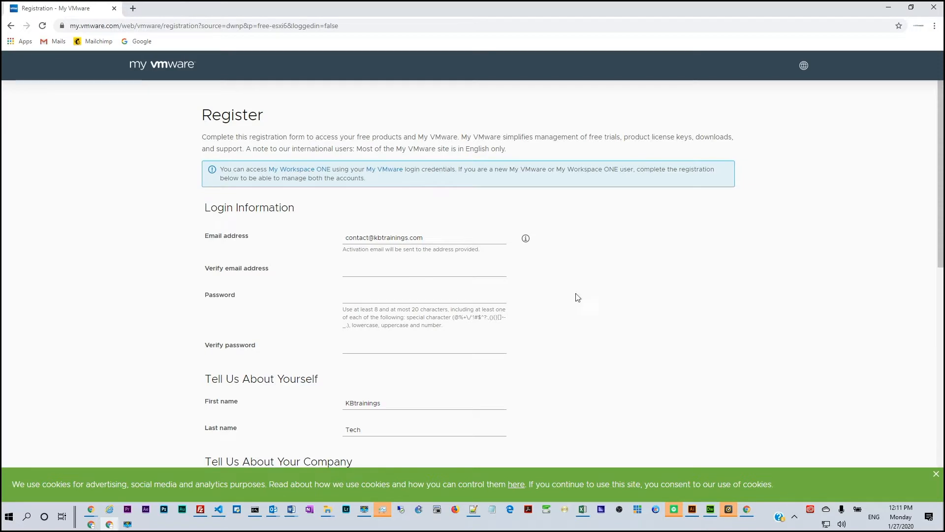
- Copy the entered email address into the Verify email address field
{"action": "left_click_drag", "start_coordinate": [423, 238], "coordinate": [338, 250]}
{"action": "key", "text": "ctrl+c"}
{"action": "left_click", "coordinate": [392, 270]}
{"action": "key", "text": "ctrl+v"}
- Enter the account password and repeat it in the Verify password field
{"action": "left_click", "coordinate": [389, 294]}
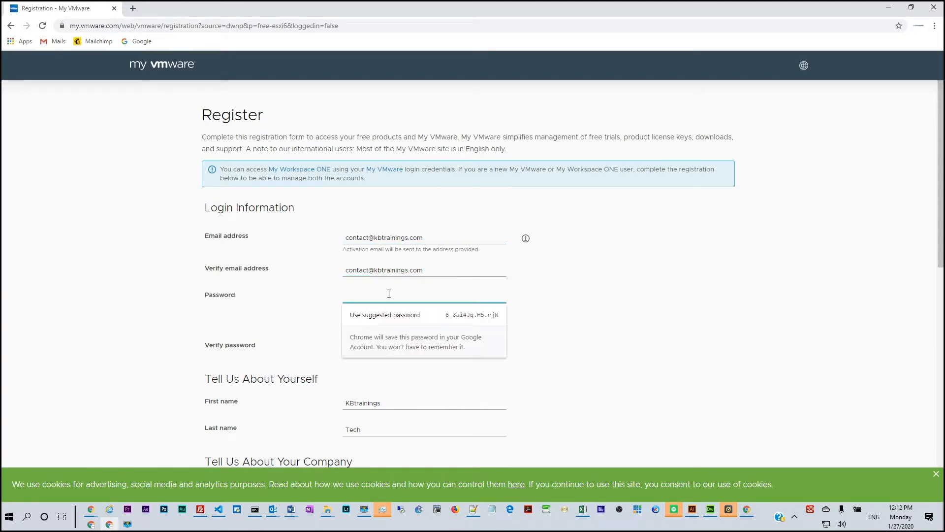
{"action": "type", "text": "•••••••"}
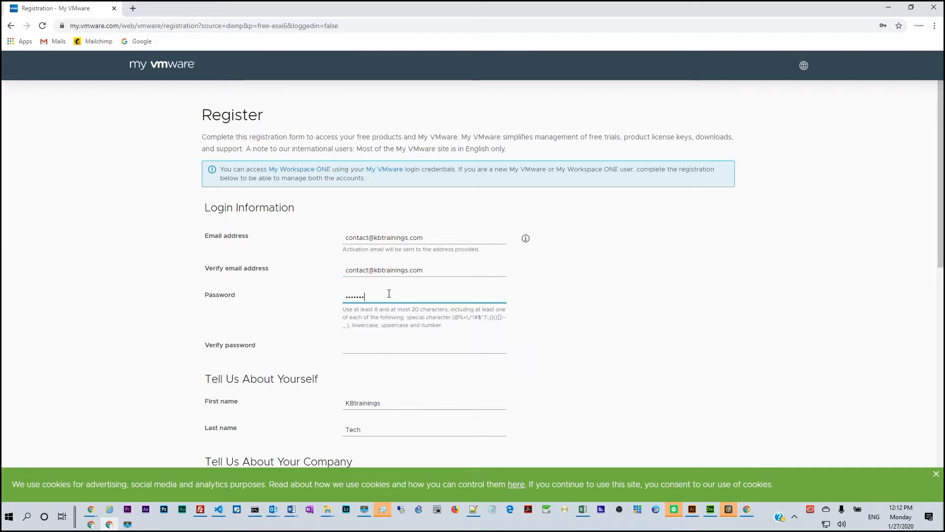
{"action": "type", "text": "••"}
{"action": "key", "text": "Tab"}
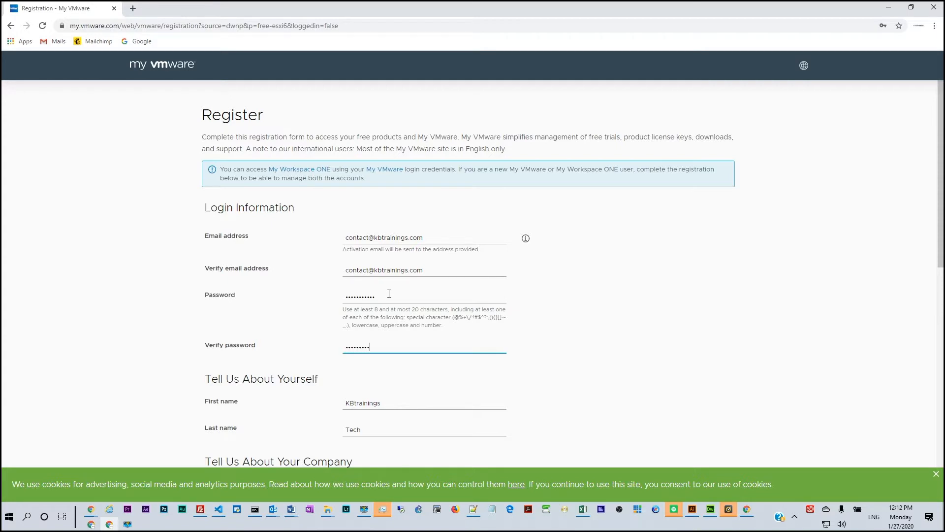
{"action": "key", "text": "Tab"}
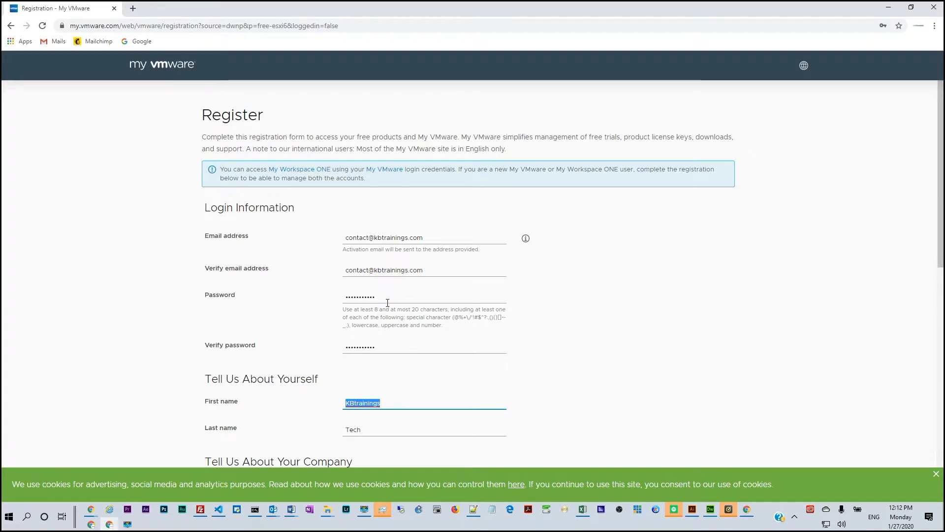
- Enter KBtrainings as the company or organization
{"action": "scroll", "coordinate": [389, 296], "scroll_direction": "down", "scroll_amount": 2}
{"action": "left_click", "coordinate": [390, 309]}
{"action": "scroll", "coordinate": [387, 325], "scroll_direction": "down", "scroll_amount": 2}
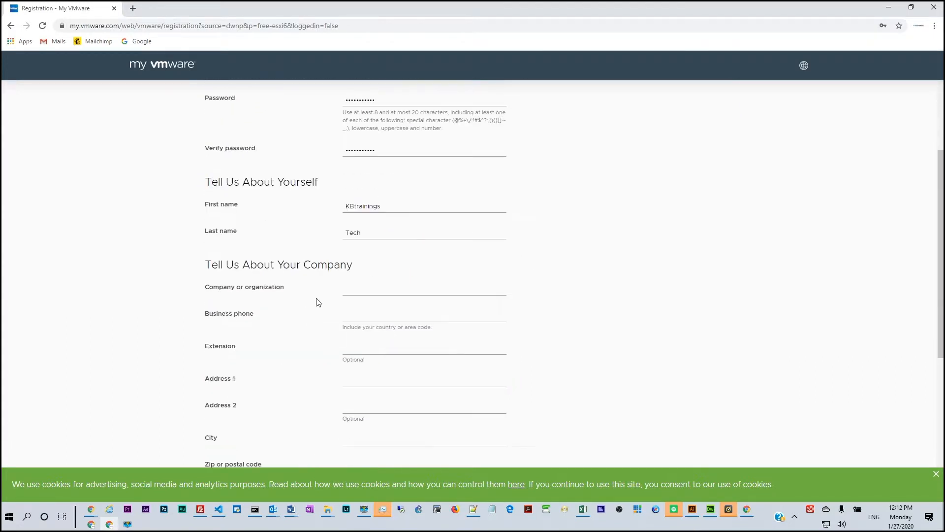
{"action": "left_click", "coordinate": [359, 288]}
{"action": "left_click", "coordinate": [411, 313]}
{"action": "left_click", "coordinate": [392, 286]}
{"action": "type", "text": "KBTrainings"}
{"action": "key", "text": "Tab"}
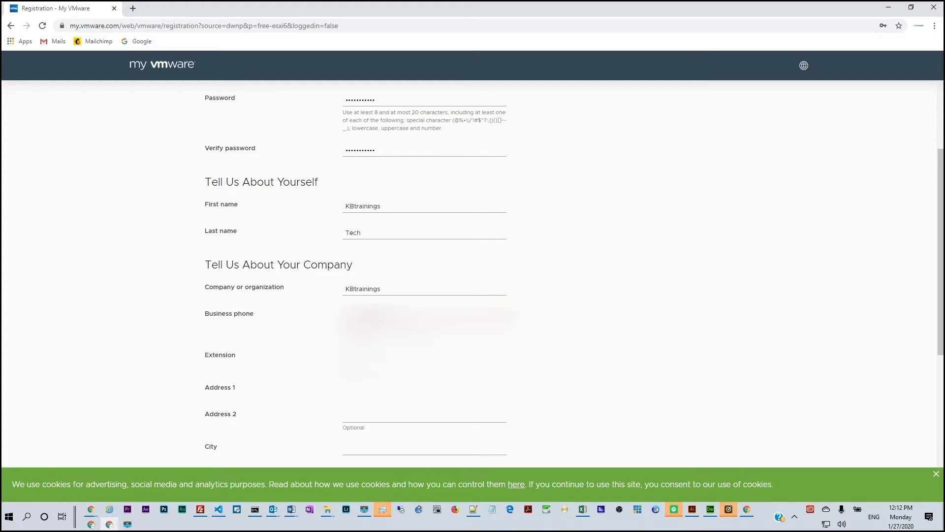
- Fill in the company's business phone number and first address line
{"action": "type", "text": "0"}
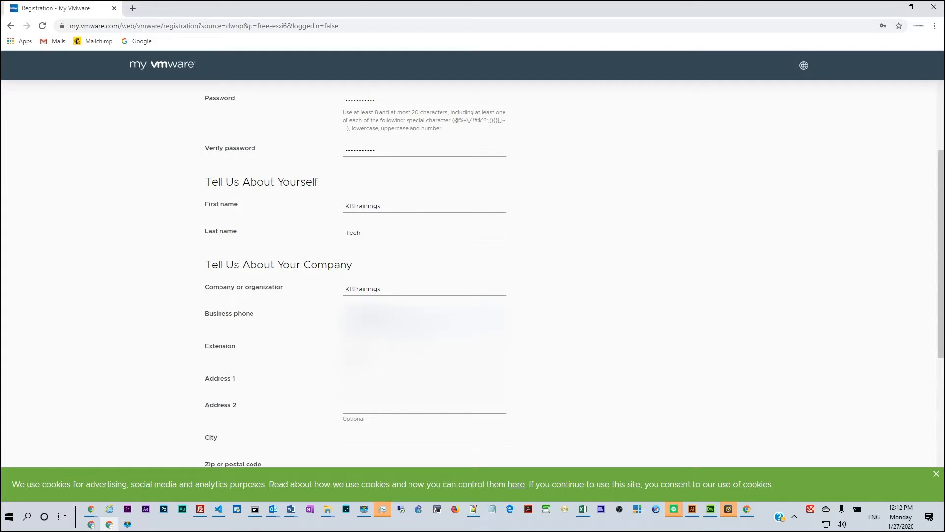
{"action": "key", "text": "ctrl+a"}
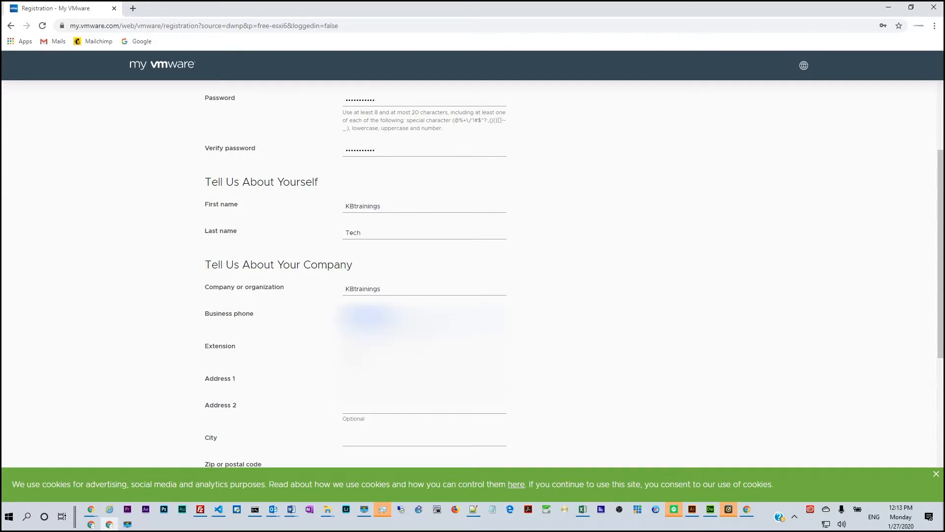
{"action": "left_click", "coordinate": [412, 347]}
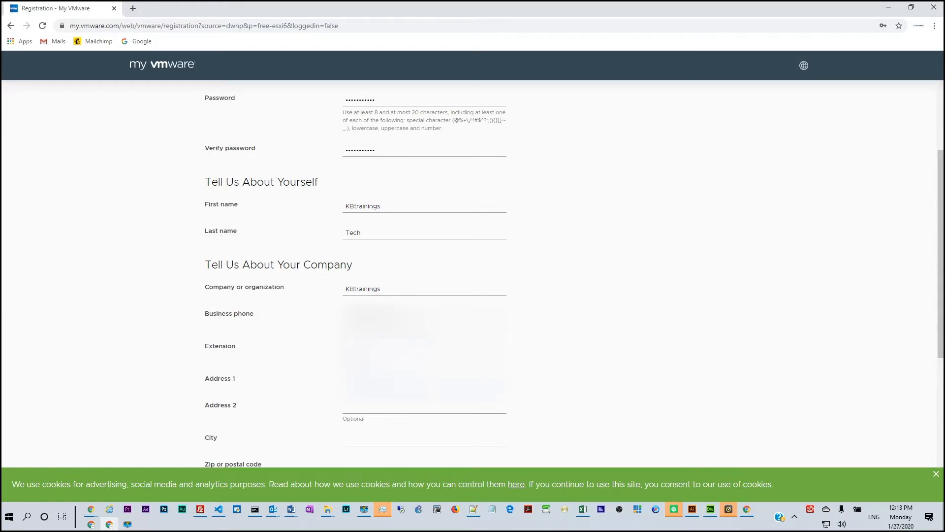
{"action": "left_click", "coordinate": [365, 408]}
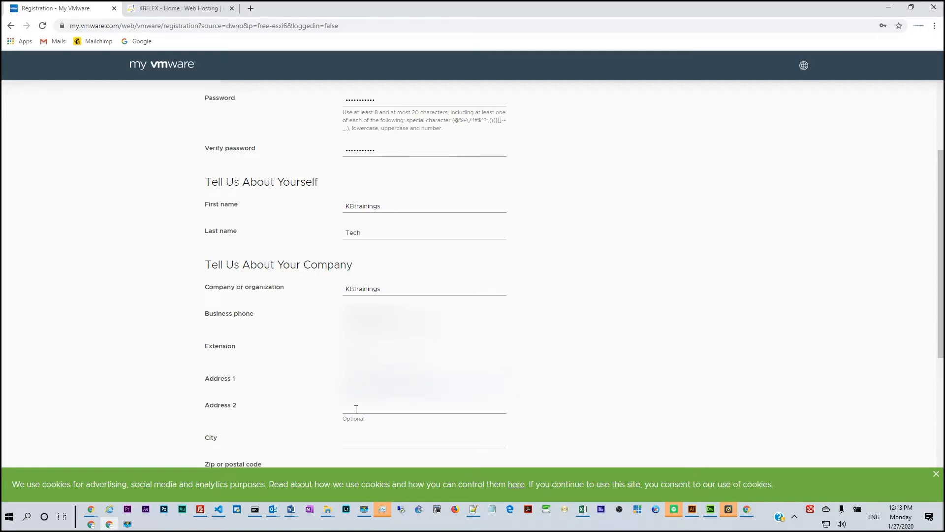
- Fill in the city and the zip or postal code of the company's address
{"action": "left_click", "coordinate": [363, 440]}
{"action": "type", "text": "80202"}
{"action": "scroll", "coordinate": [359, 294], "scroll_direction": "down", "scroll_amount": 4}
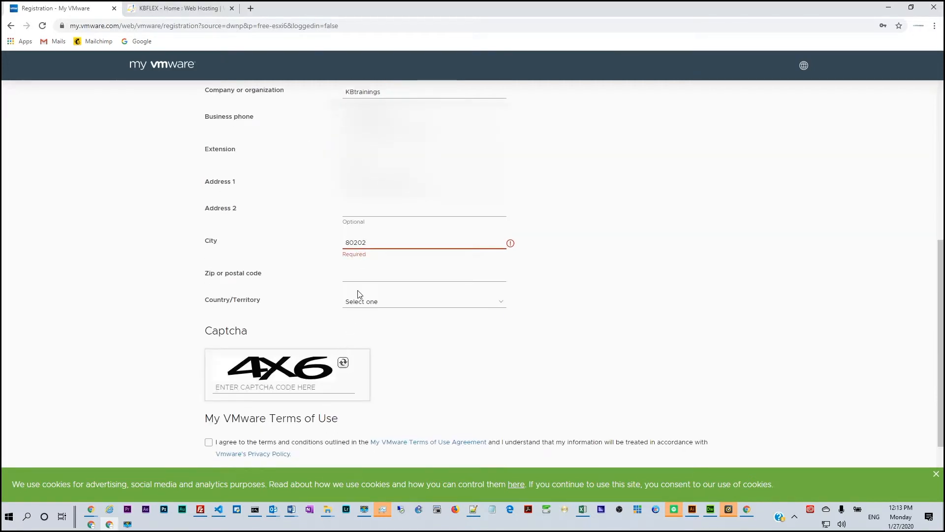
{"action": "left_click", "coordinate": [358, 266]}
{"action": "double_click", "coordinate": [366, 241]}
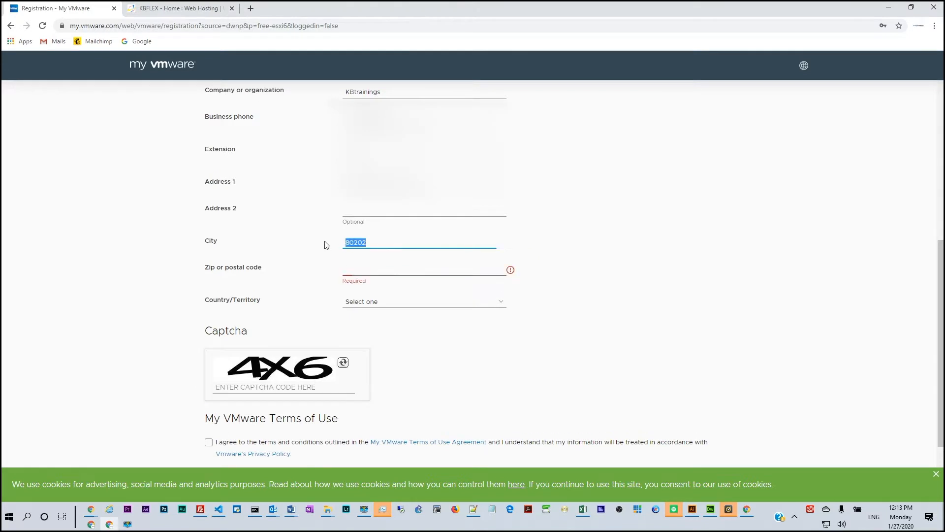
{"action": "type", "text": "Denver"}
{"action": "left_click", "coordinate": [355, 270]}
{"action": "type", "text": "80202"}
- Set the country to United States and the state to Colorado
{"action": "left_click", "coordinate": [369, 297]}
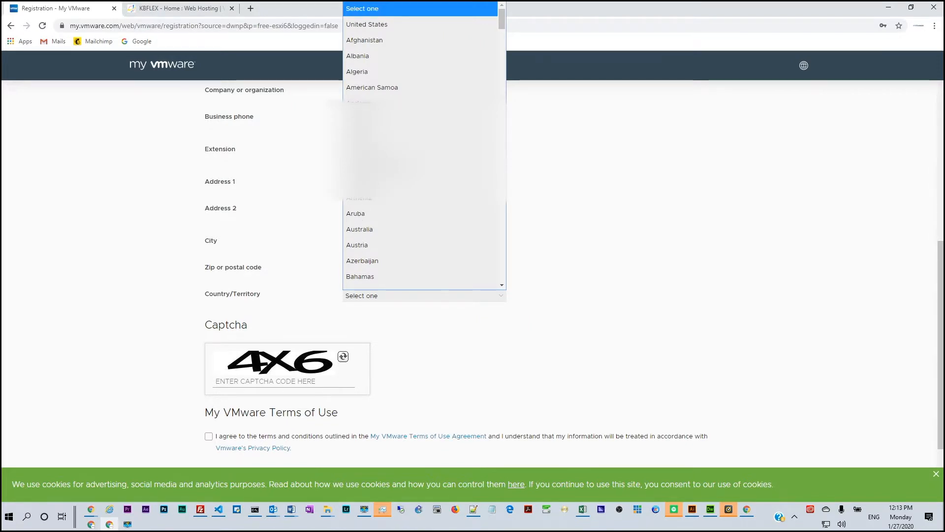
{"action": "left_click", "coordinate": [366, 26]}
{"action": "left_click", "coordinate": [380, 320]}
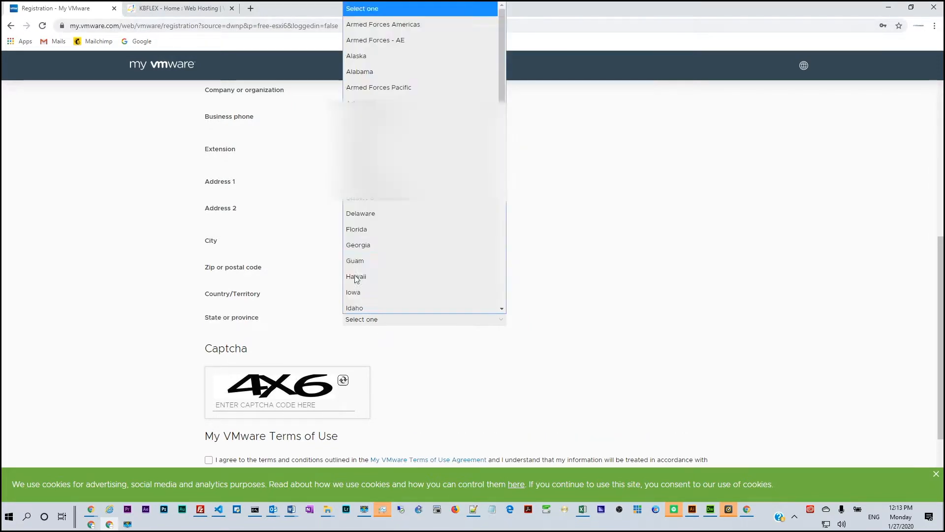
{"action": "left_click", "coordinate": [393, 163]}
- Agree to the My VMware terms, view the linked Terms of Use Agreement and return to the registration form
{"action": "scroll", "coordinate": [472, 290], "scroll_direction": "down", "scroll_amount": 3}
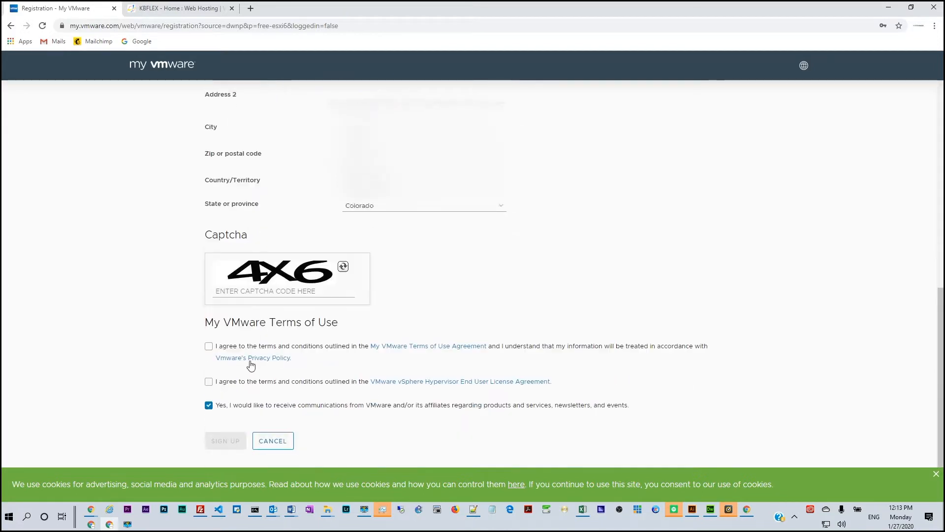
{"action": "left_click", "coordinate": [209, 339]}
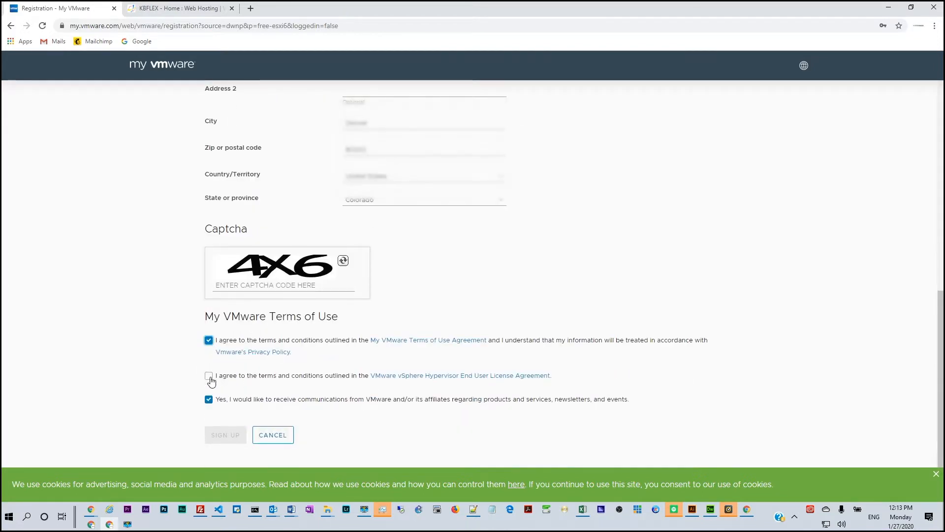
{"action": "left_click", "coordinate": [403, 340]}
{"action": "left_click", "coordinate": [205, 5]}
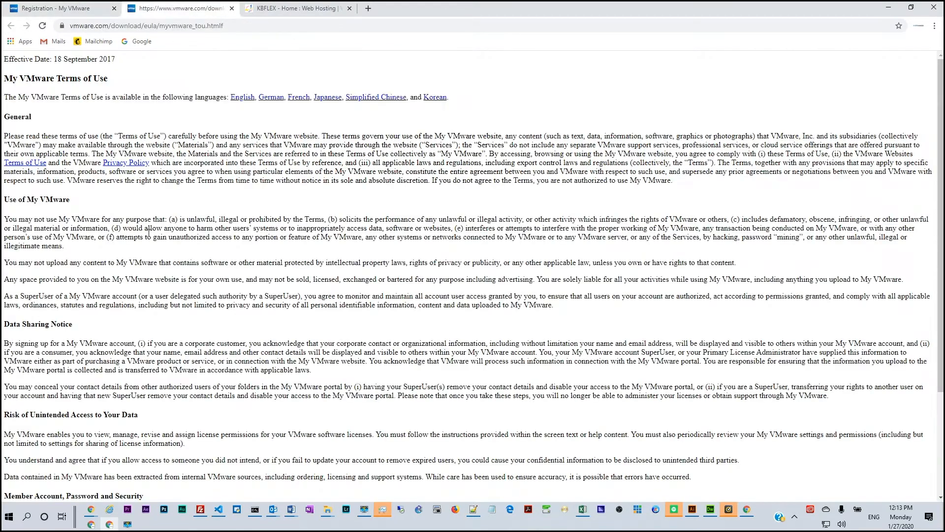
{"action": "scroll", "coordinate": [150, 240], "scroll_direction": "down", "scroll_amount": 3}
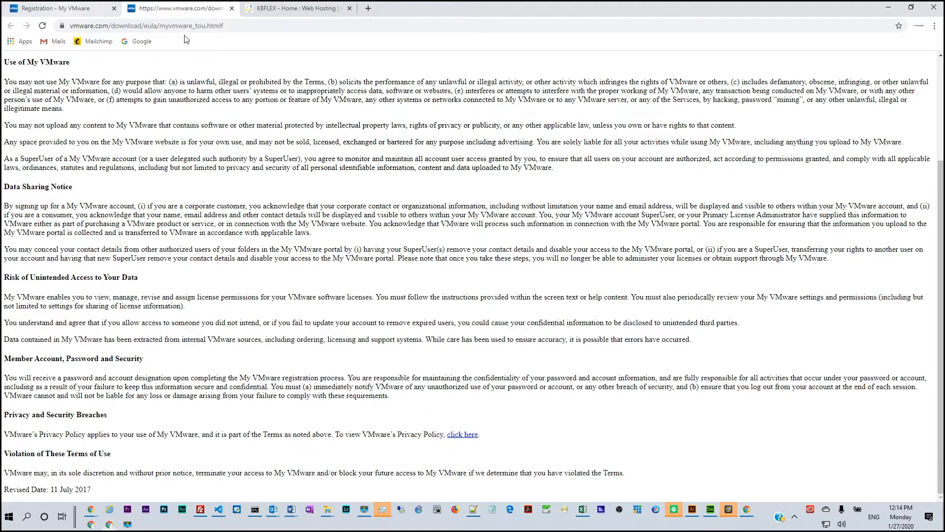
{"action": "left_click", "coordinate": [79, 8]}
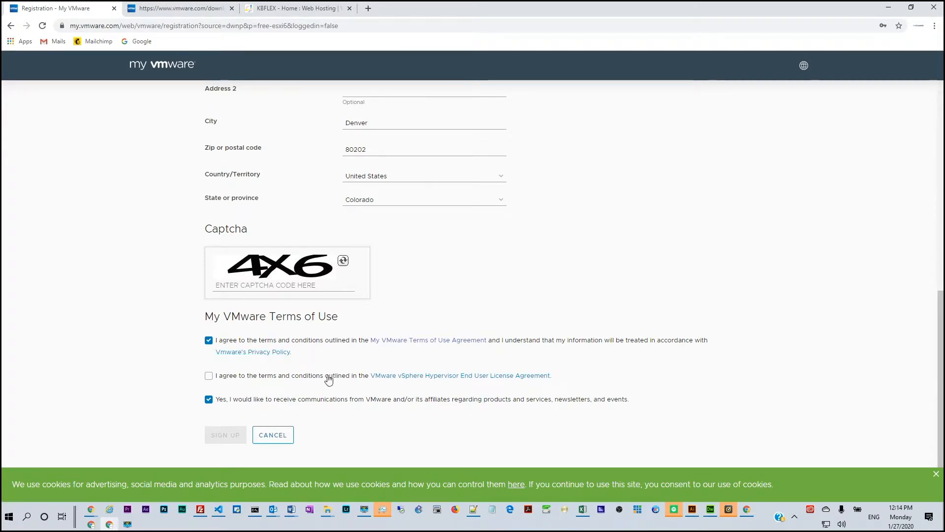
- View the VMware vSphere Hypervisor End User License Agreement and return to the registration form
{"action": "middle_click", "coordinate": [434, 381]}
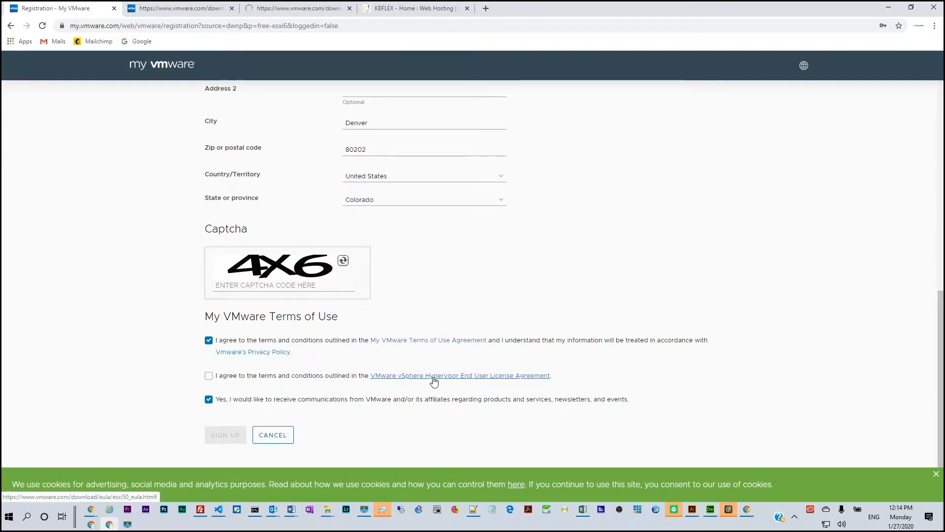
{"action": "left_click", "coordinate": [295, 8]}
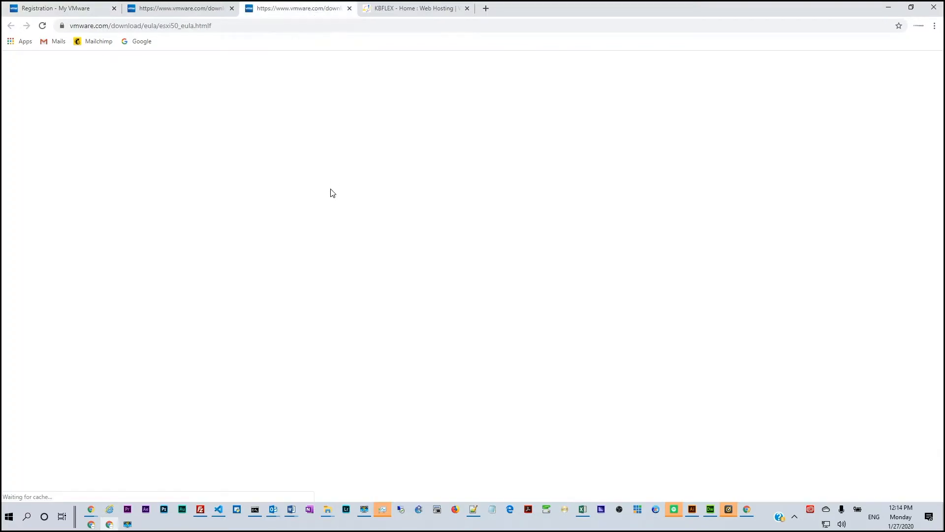
{"action": "scroll", "coordinate": [333, 246], "scroll_direction": "down", "scroll_amount": 10}
{"action": "scroll", "coordinate": [333, 246], "scroll_direction": "up", "scroll_amount": 10}
{"action": "left_click", "coordinate": [57, 9]}
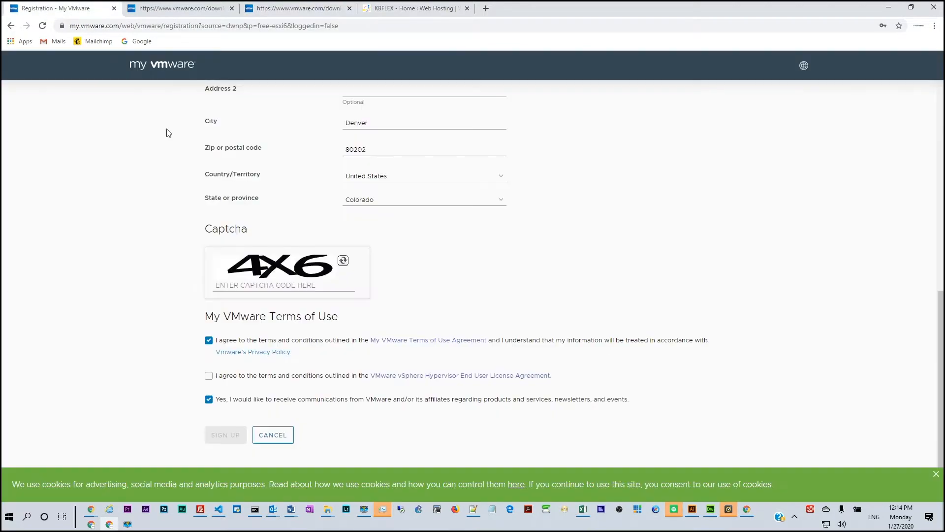
- Agree to the vSphere Hypervisor End User License Agreement and opt out of receiving communications from VMware
{"action": "left_click", "coordinate": [208, 376]}
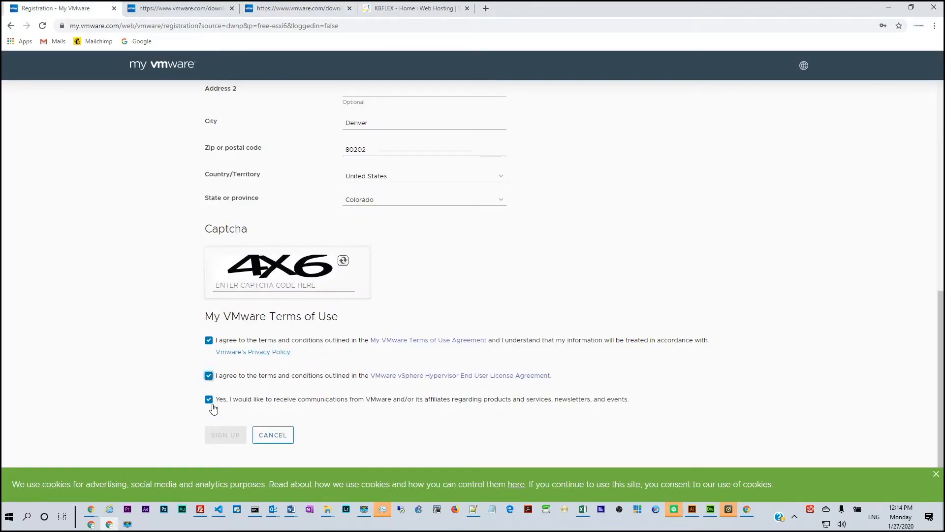
{"action": "left_click", "coordinate": [209, 399]}
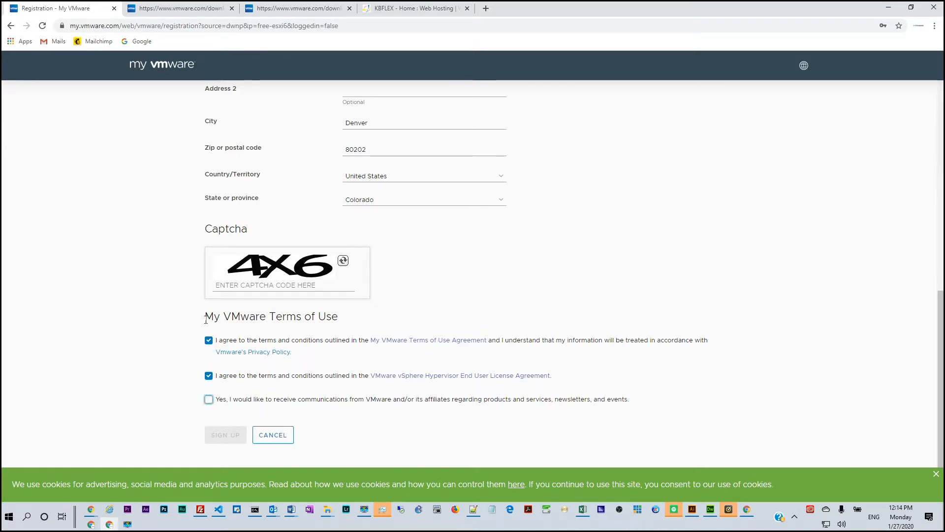
- Enter the captcha code shown in the image and submit the registration
{"action": "left_click", "coordinate": [256, 290]}
{"action": "type", "text": "x"}
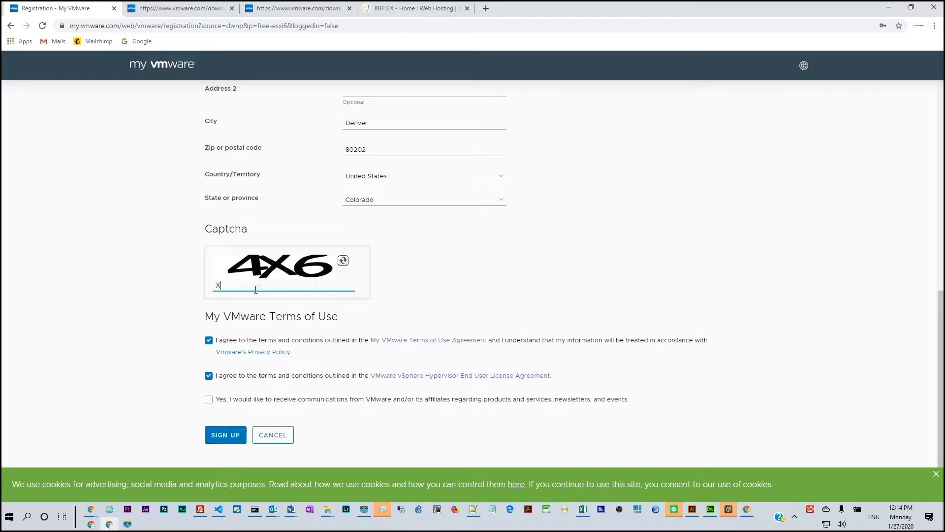
{"action": "key", "text": "BackSpace"}
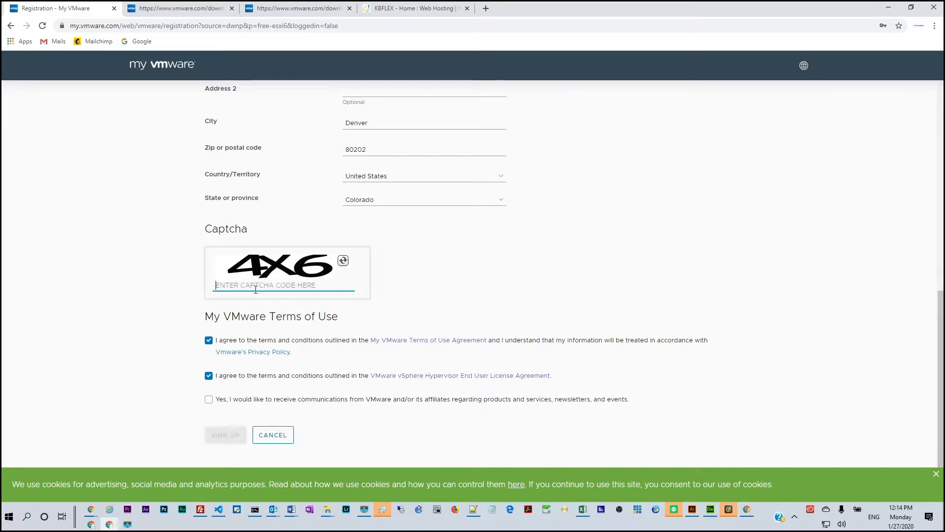
{"action": "type", "text": "4"}
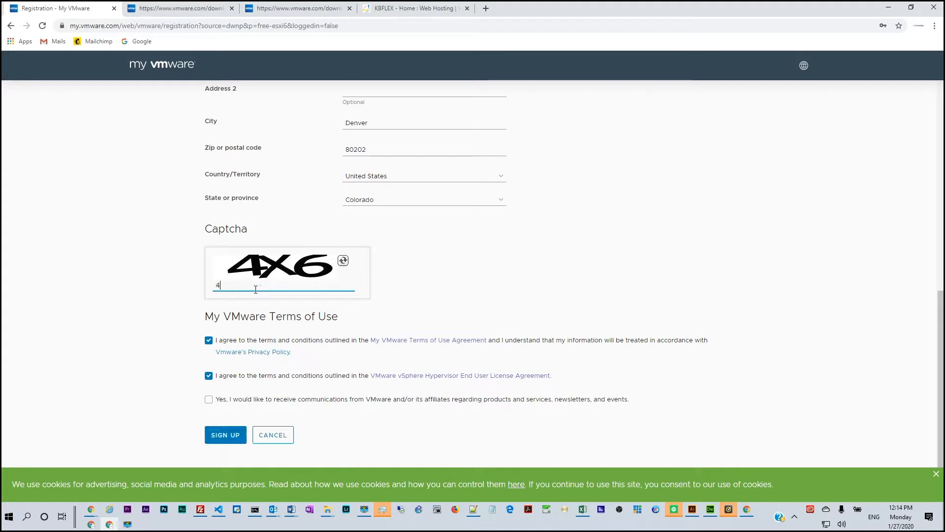
{"action": "type", "text": "X6"}
{"action": "left_click", "coordinate": [236, 436]}
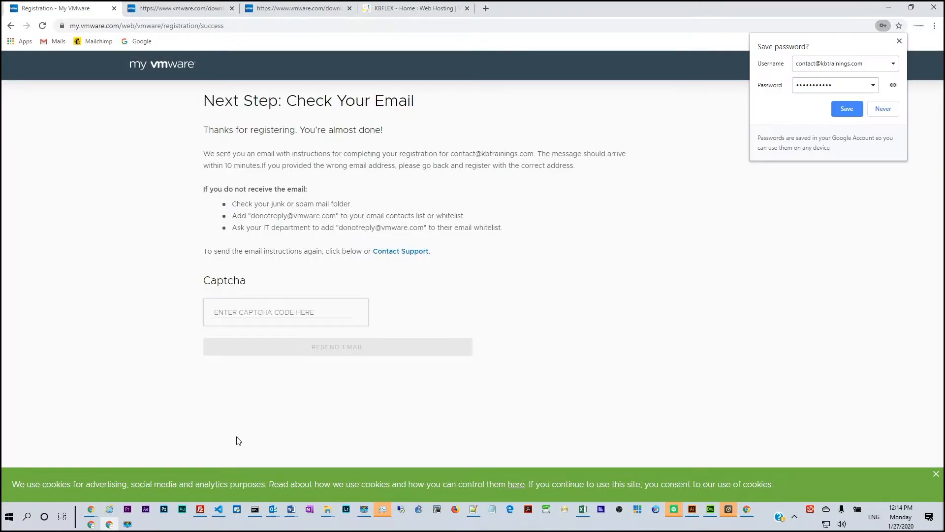
- Save the new My VMware login in the browser and follow the activate link in VMware's account activation email
{"action": "left_click", "coordinate": [847, 109]}
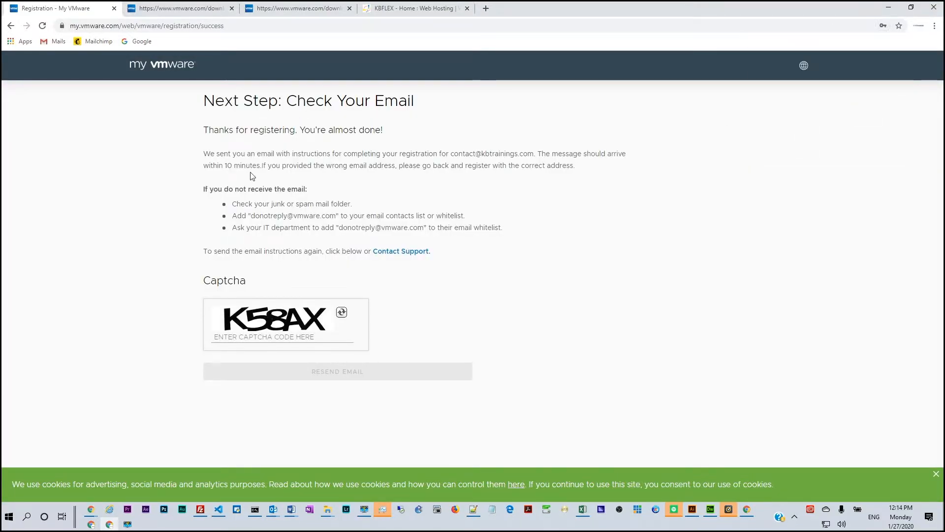
{"action": "left_click", "coordinate": [246, 338]}
{"action": "left_click", "coordinate": [204, 222]}
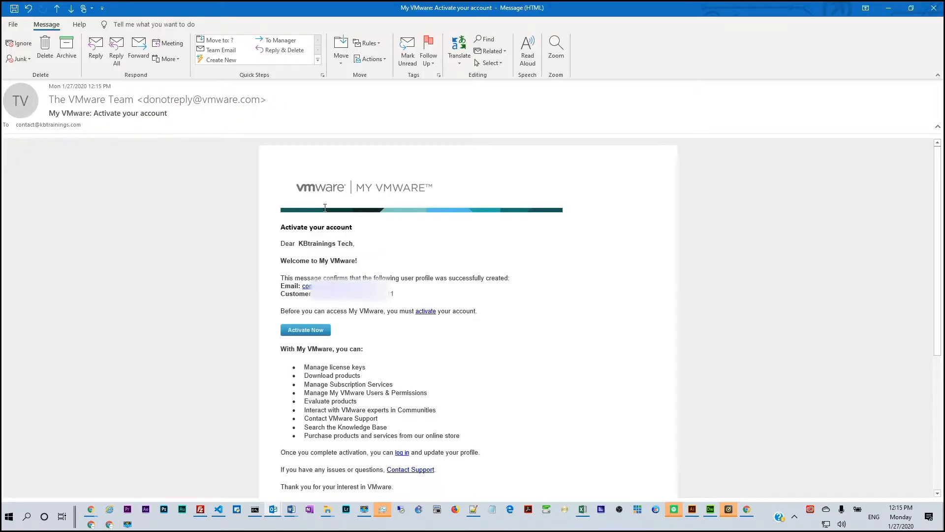
{"action": "scroll", "coordinate": [298, 268], "scroll_direction": "down", "scroll_amount": 1}
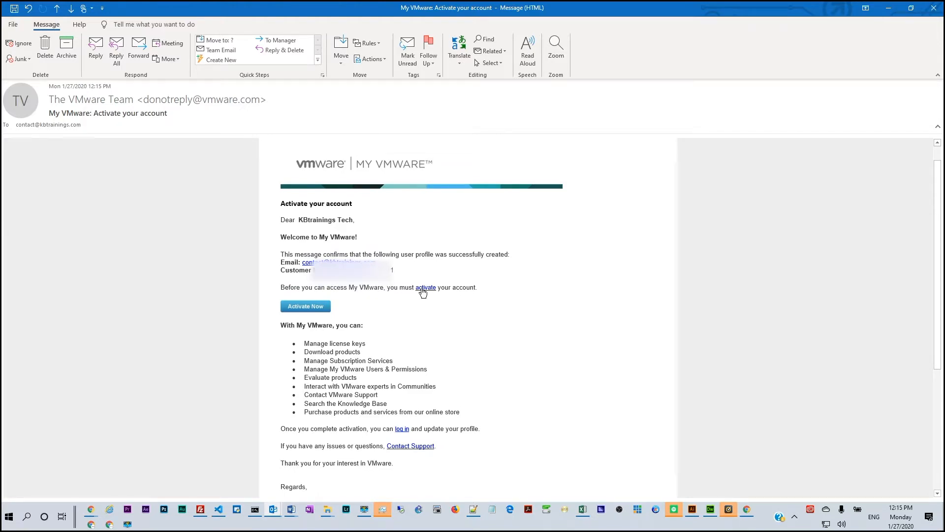
{"action": "left_click", "coordinate": [426, 289]}
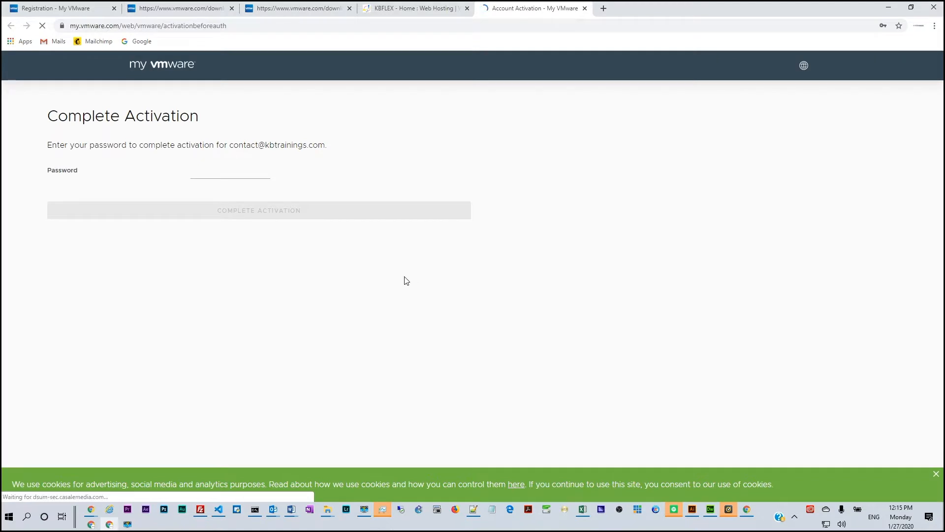
- Enter the account password and complete the My VMware account activation
{"action": "left_click", "coordinate": [212, 177]}
{"action": "left_click", "coordinate": [224, 195]}
{"action": "left_click", "coordinate": [289, 211]}
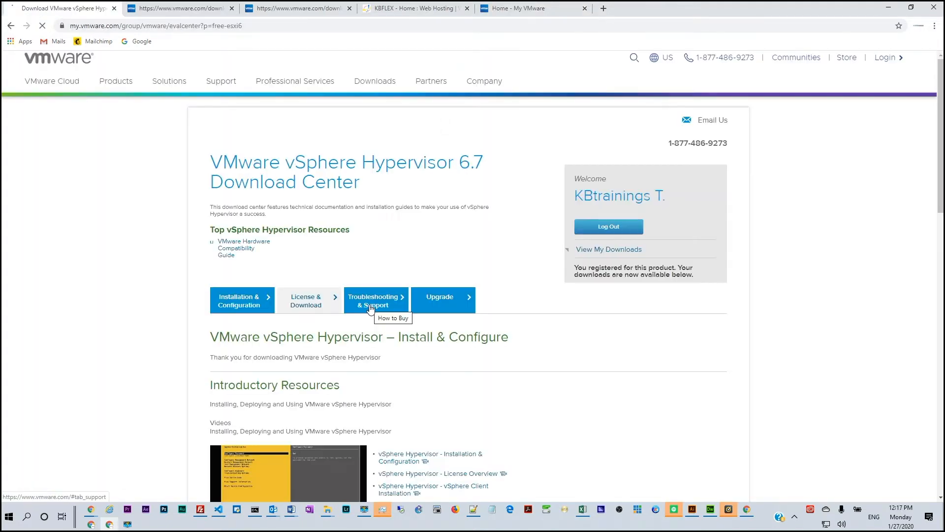
- Examine the license information and the list of available download packages on the VMware vSphere Hypervisor 6.7 License & Download page
{"action": "scroll", "coordinate": [364, 320], "scroll_direction": "down", "scroll_amount": 3}
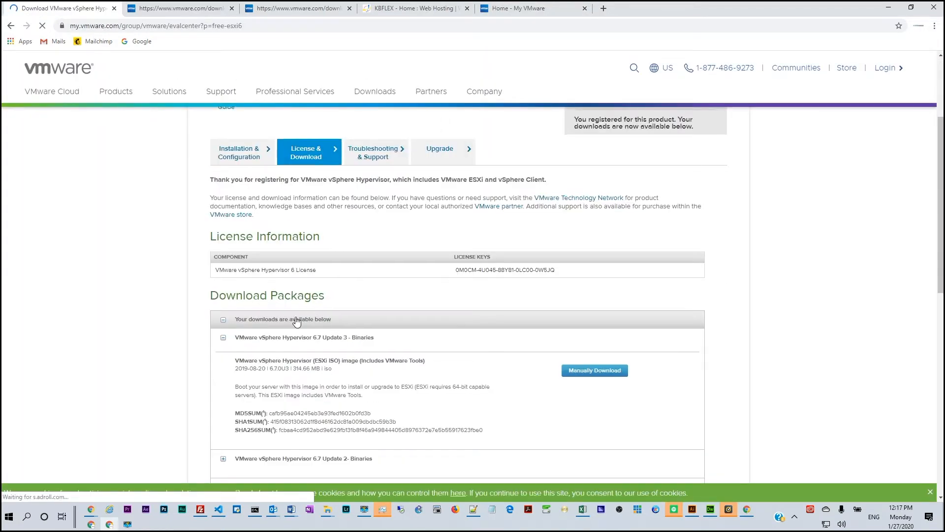
{"action": "scroll", "coordinate": [295, 291], "scroll_direction": "down", "scroll_amount": 2}
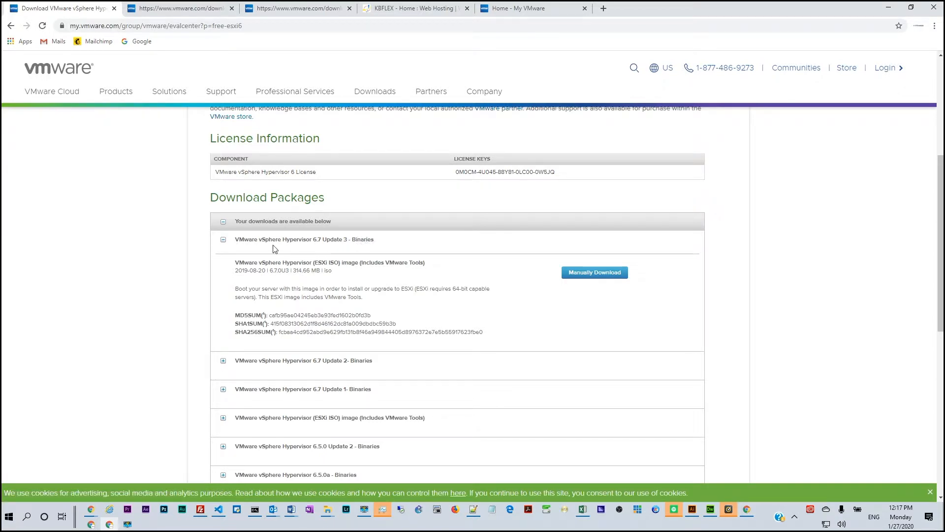
{"action": "left_click", "coordinate": [223, 222]}
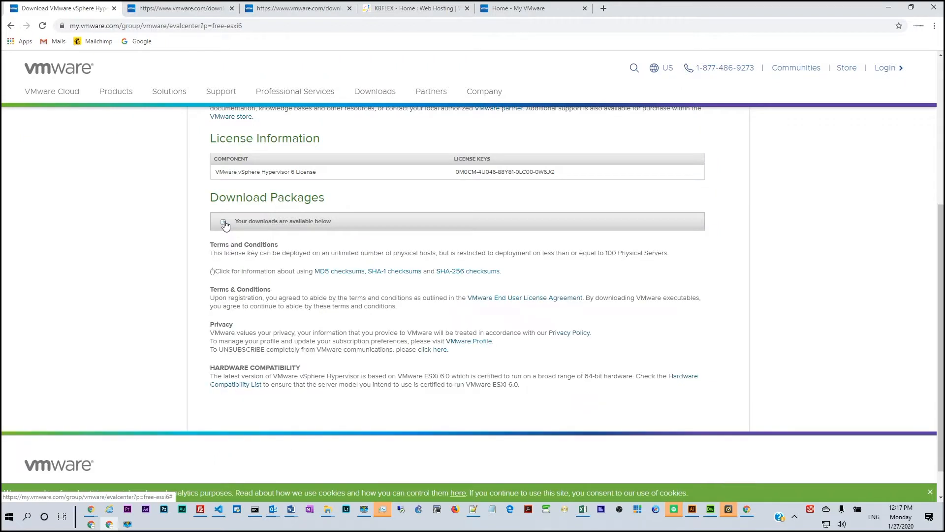
{"action": "left_click", "coordinate": [223, 222]}
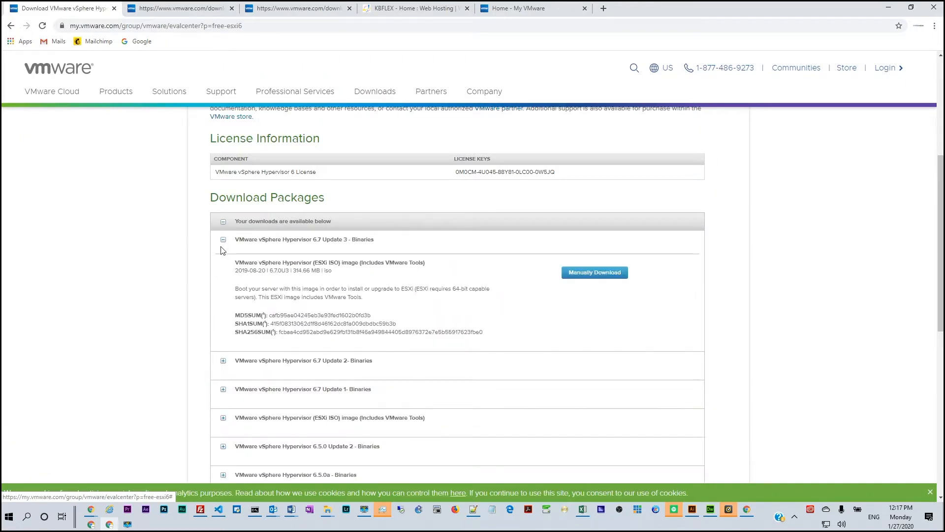
{"action": "scroll", "coordinate": [227, 325], "scroll_direction": "down", "scroll_amount": 2}
{"action": "scroll", "coordinate": [233, 350], "scroll_direction": "down", "scroll_amount": 1}
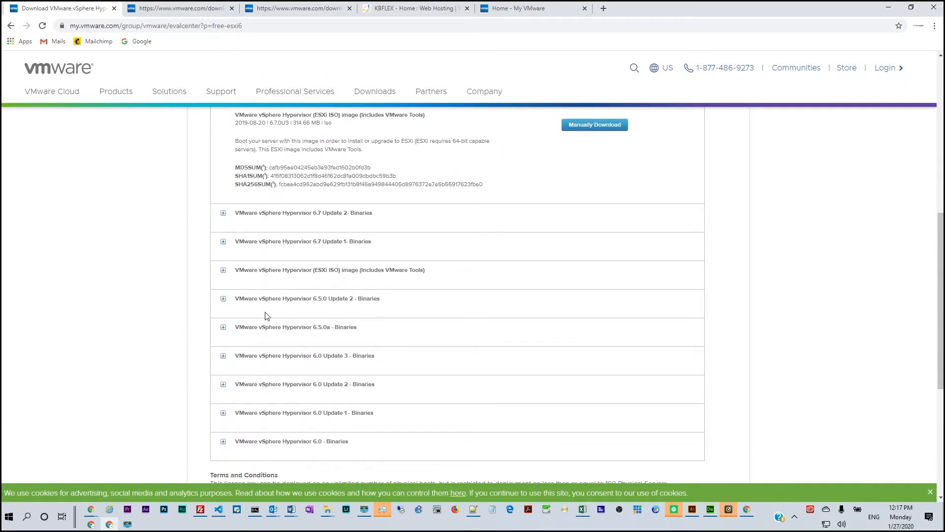
{"action": "scroll", "coordinate": [338, 298], "scroll_direction": "down", "scroll_amount": 1}
{"action": "scroll", "coordinate": [331, 310], "scroll_direction": "down", "scroll_amount": 4}
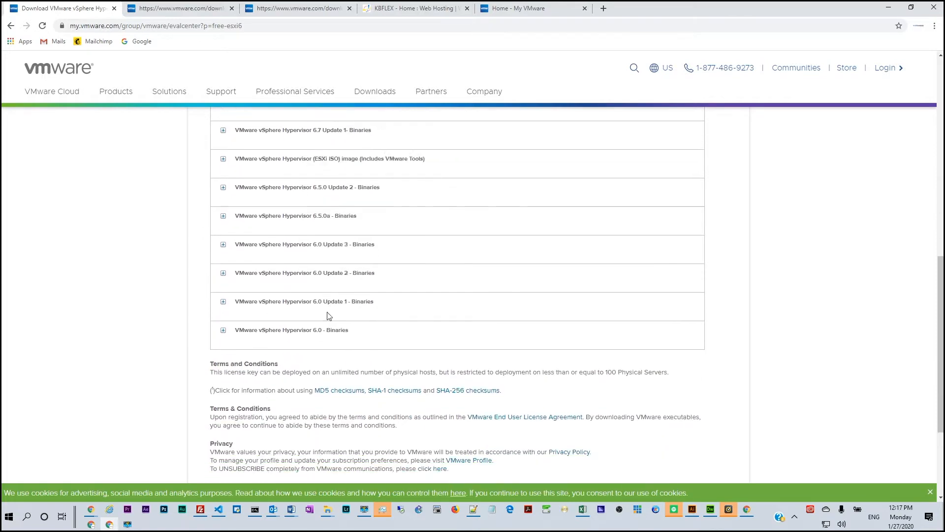
{"action": "scroll", "coordinate": [323, 328], "scroll_direction": "up", "scroll_amount": 10}
{"action": "scroll", "coordinate": [325, 331], "scroll_direction": "up", "scroll_amount": 4}
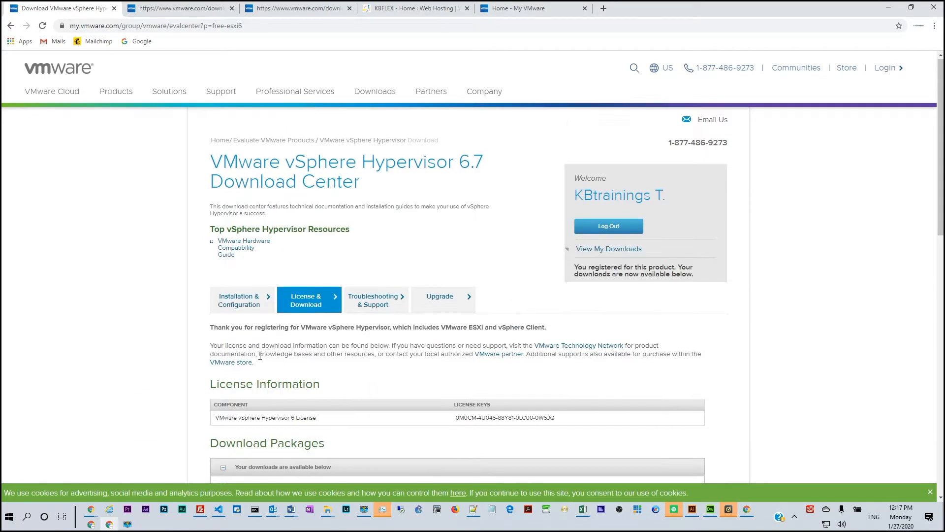
- Manually download the VMware vSphere Hypervisor 6.7 Update 3 ESXi ISO image and open PowerISO
{"action": "scroll", "coordinate": [261, 342], "scroll_direction": "down", "scroll_amount": 4}
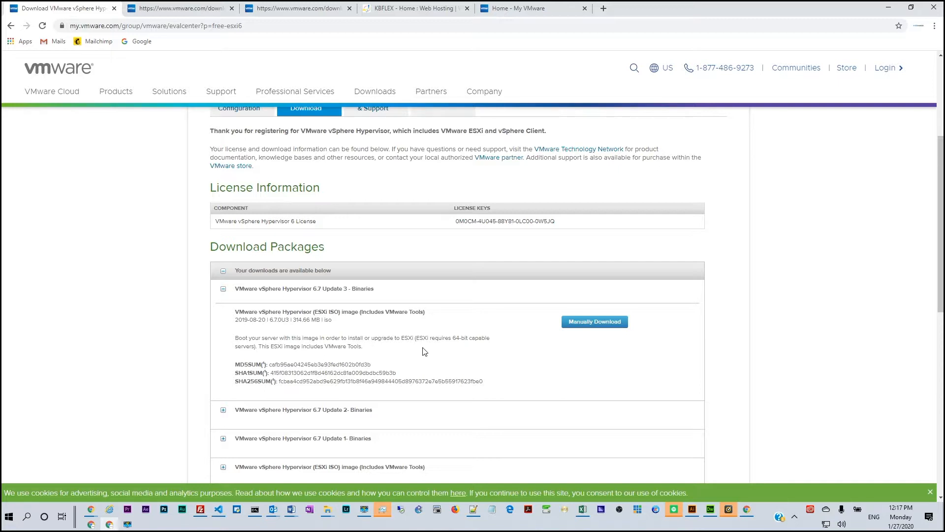
{"action": "left_click", "coordinate": [590, 323]}
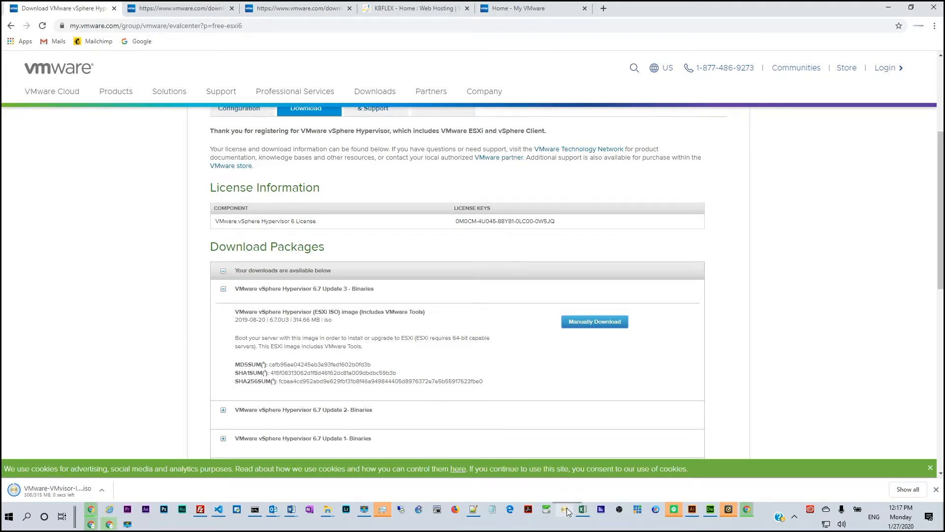
{"action": "left_click", "coordinate": [567, 509]}
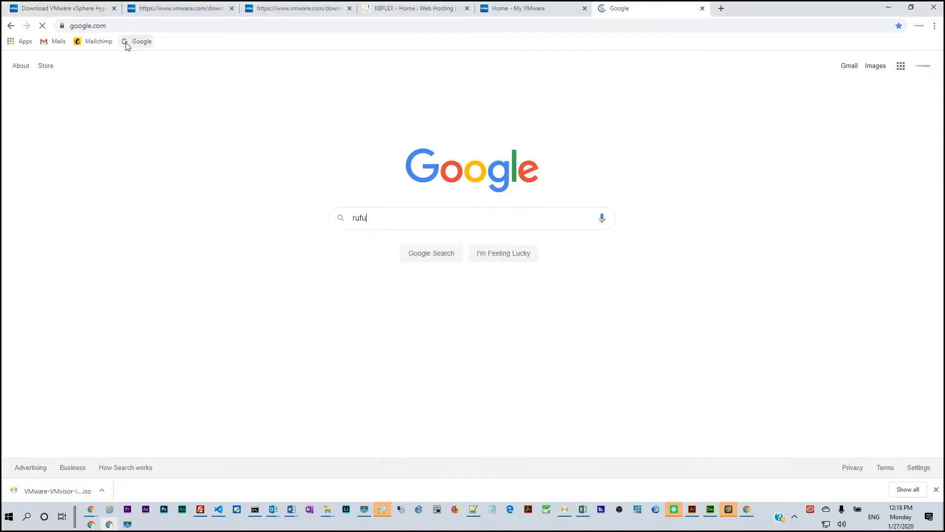
- Enter rufus as a Google query in a new browser tab and permanently turn off PowerISO's online upgrade reminder
{"action": "type", "text": "s"}
{"action": "key", "text": "BackSpace"}
{"action": "type", "text": "a"}
{"action": "key", "text": "BackSpace"}
{"action": "type", "text": "s"}
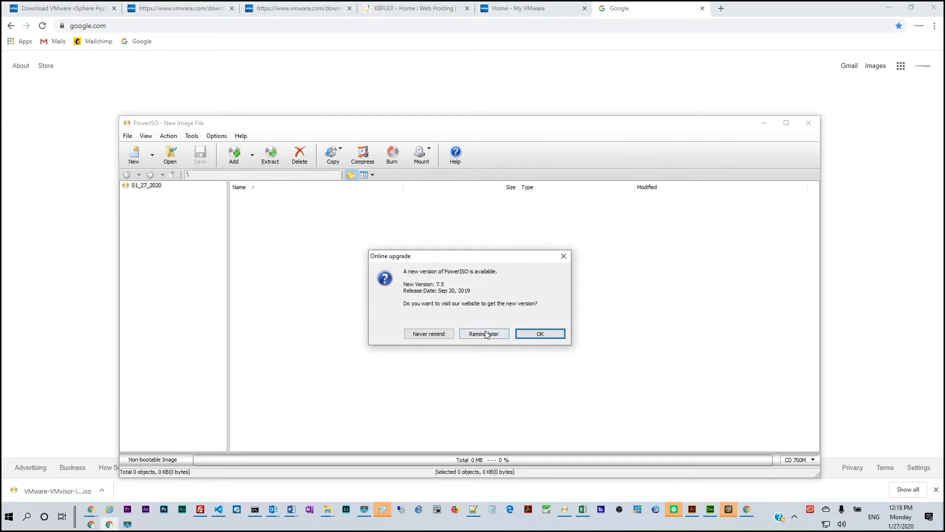
{"action": "left_click", "coordinate": [442, 333]}
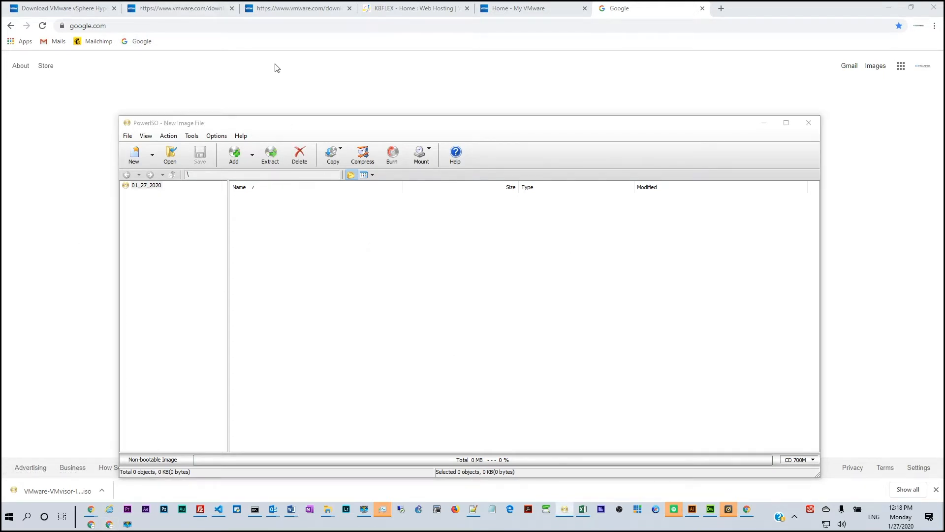
- Return to the browser and search Google for "rufus usb download"
{"action": "key", "text": "alt+Tab"}
{"action": "left_click", "coordinate": [200, 76]}
{"action": "left_click", "coordinate": [382, 212]}
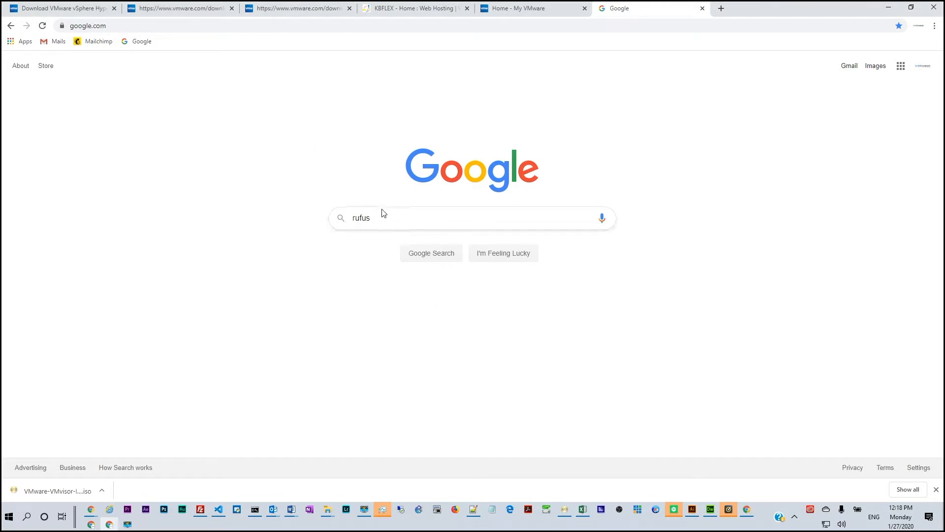
{"action": "type", "text": "usb"}
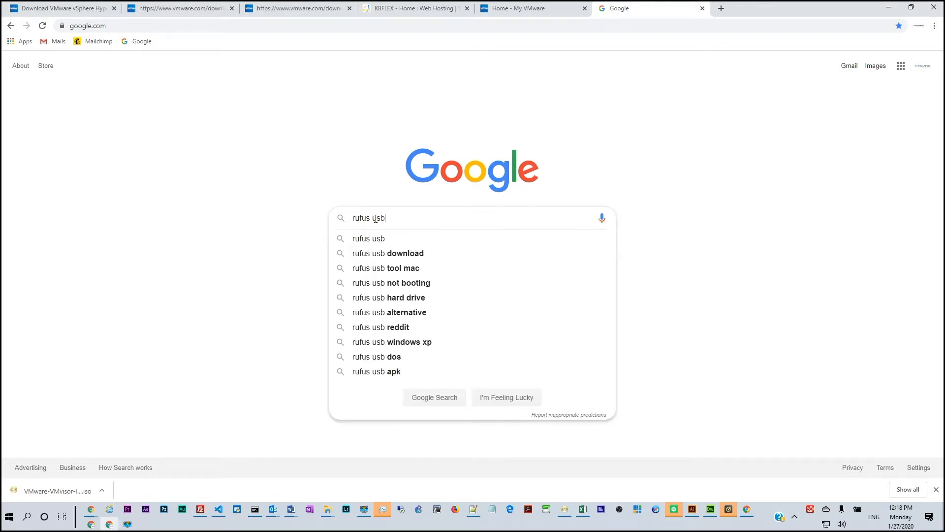
{"action": "left_click", "coordinate": [394, 253]}
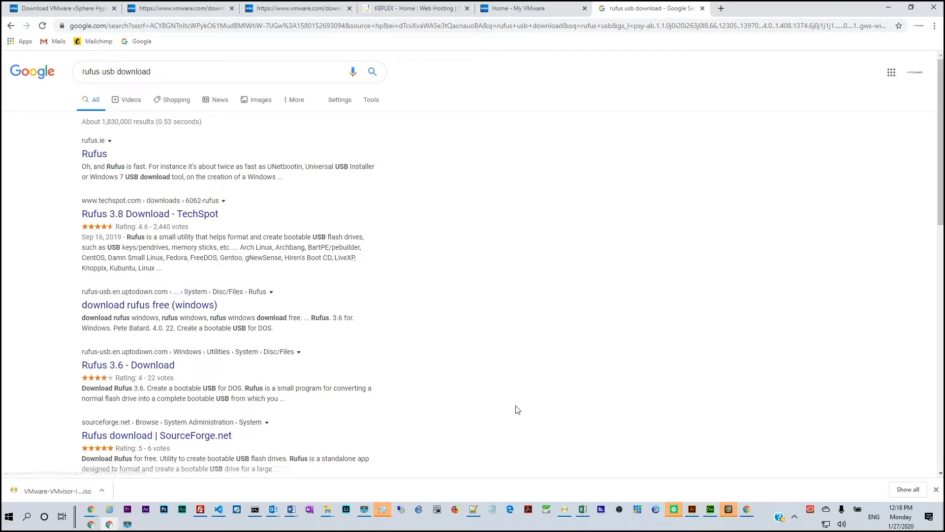
- Show the downloaded VMware-VMvisor installer ISO in its Downloads folder and move the folder window out of the way
{"action": "left_click", "coordinate": [564, 508]}
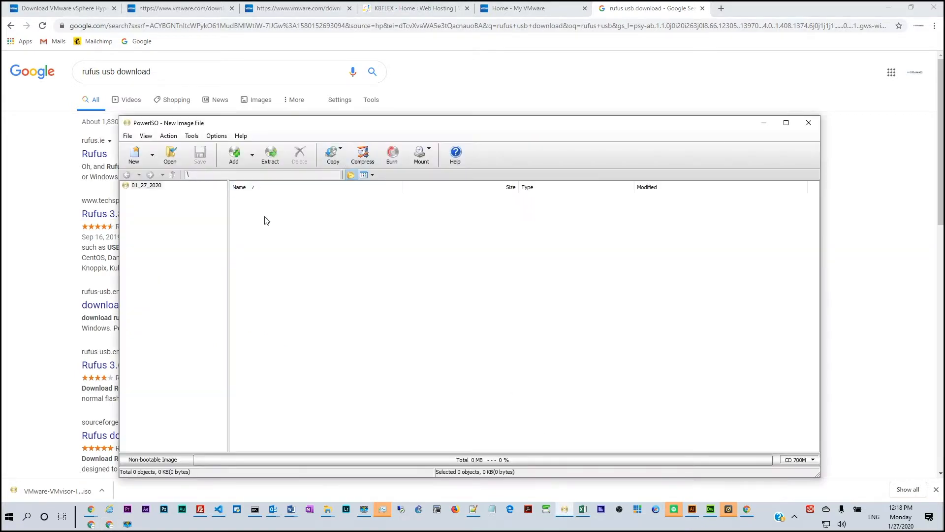
{"action": "right_click", "coordinate": [69, 491]}
{"action": "left_click", "coordinate": [82, 472]}
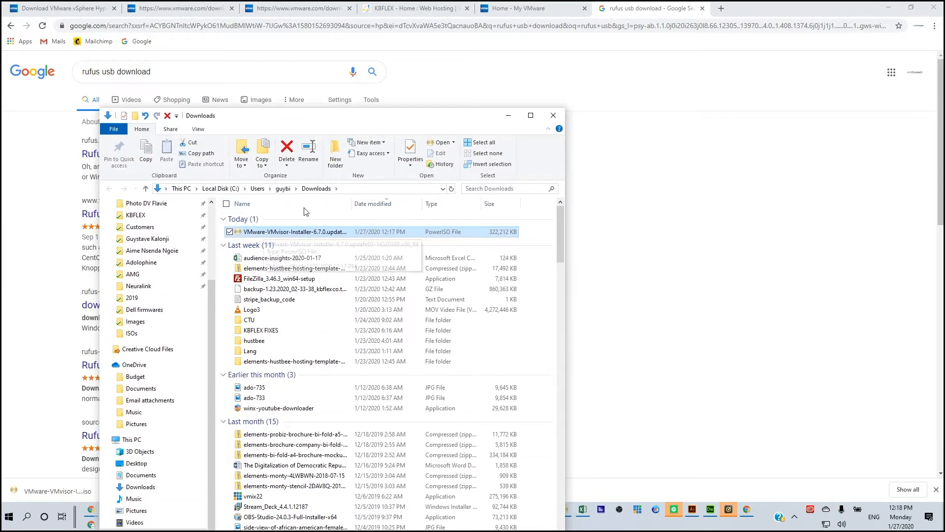
{"action": "left_click_drag", "start_coordinate": [346, 122], "coordinate": [944, 108]}
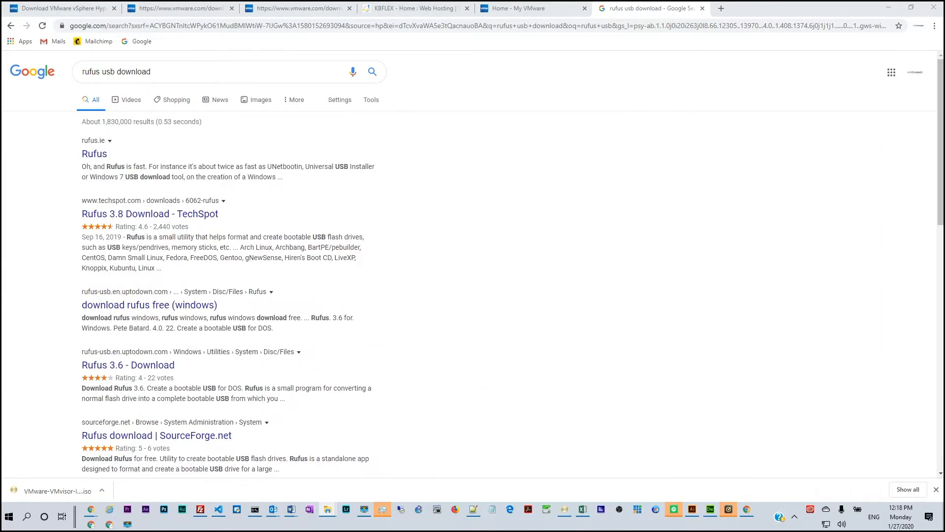
- Switch to PowerISO and start its Create Bootable USB Drive tool
{"action": "left_click", "coordinate": [565, 509]}
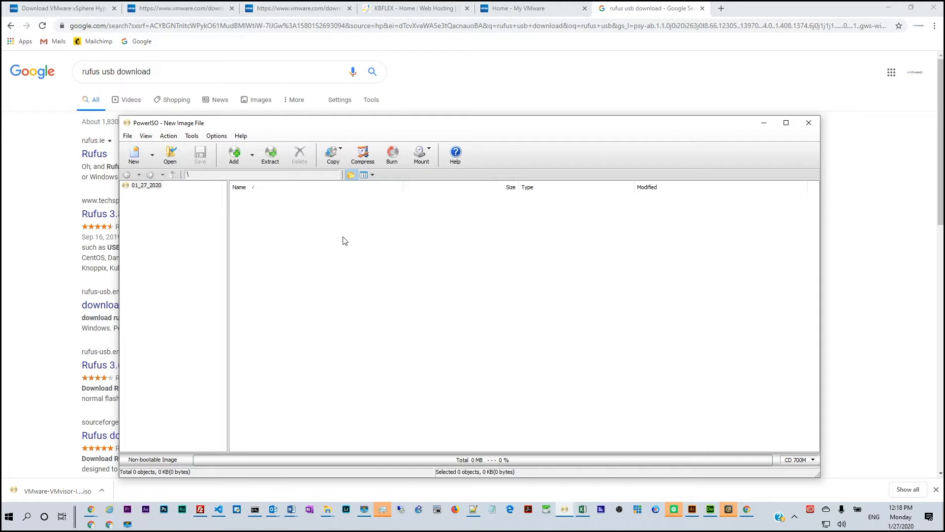
{"action": "key", "text": "super"}
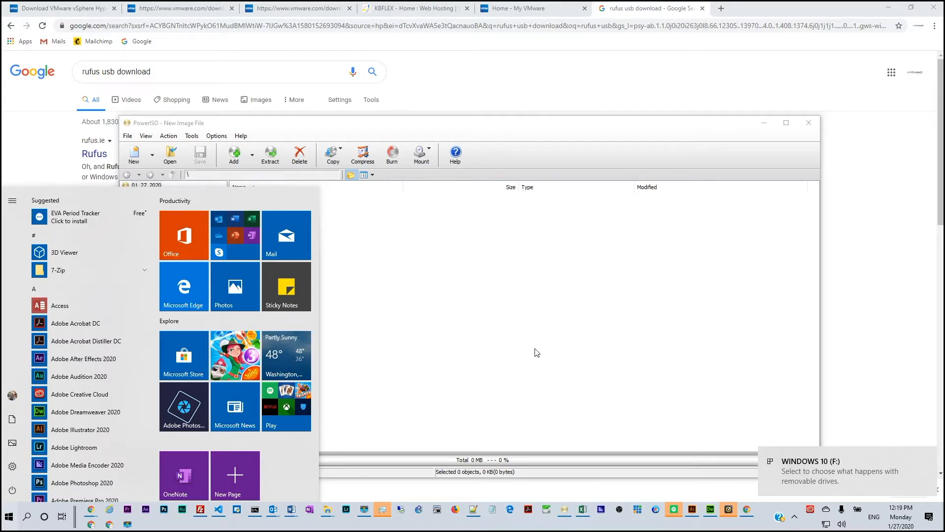
{"action": "left_click", "coordinate": [526, 128]}
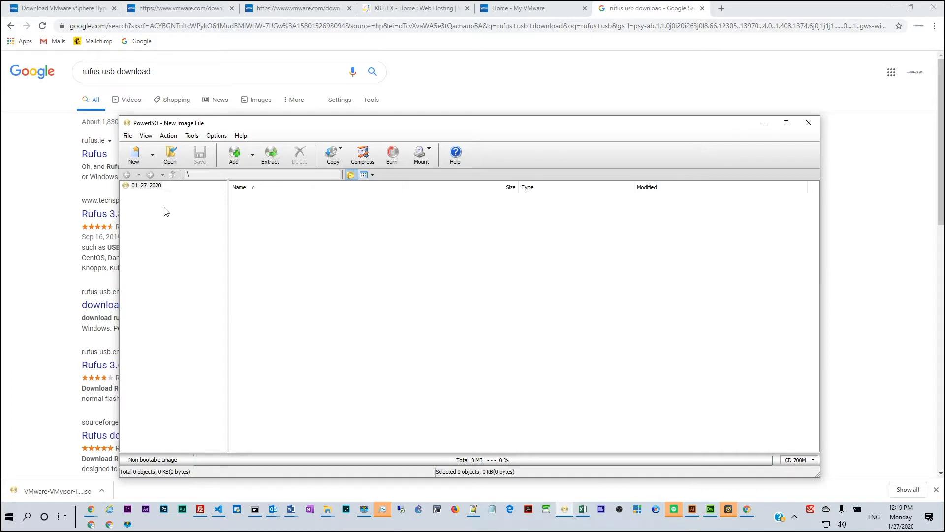
{"action": "left_click", "coordinate": [152, 155]}
{"action": "left_click", "coordinate": [192, 135]}
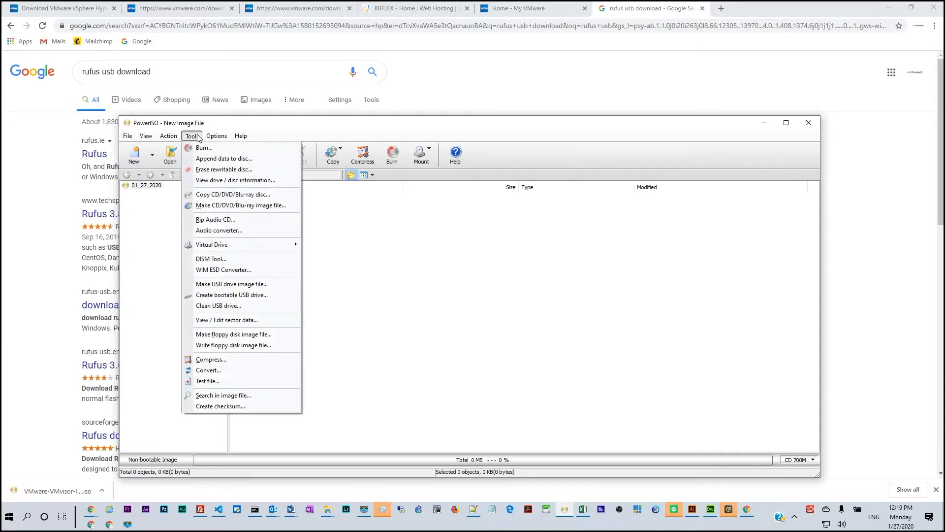
{"action": "left_click", "coordinate": [229, 296]}
{"action": "left_click", "coordinate": [497, 324]}
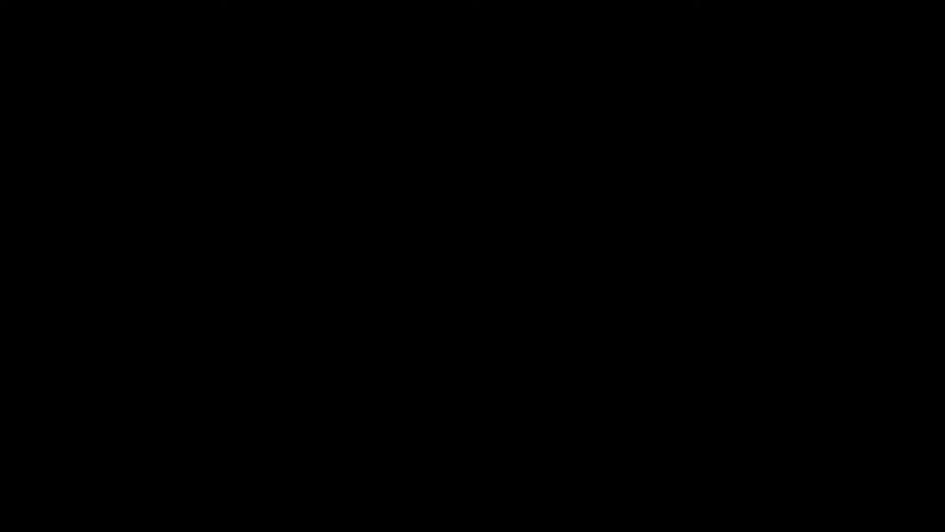
{"action": "left_click", "coordinate": [450, 316]}
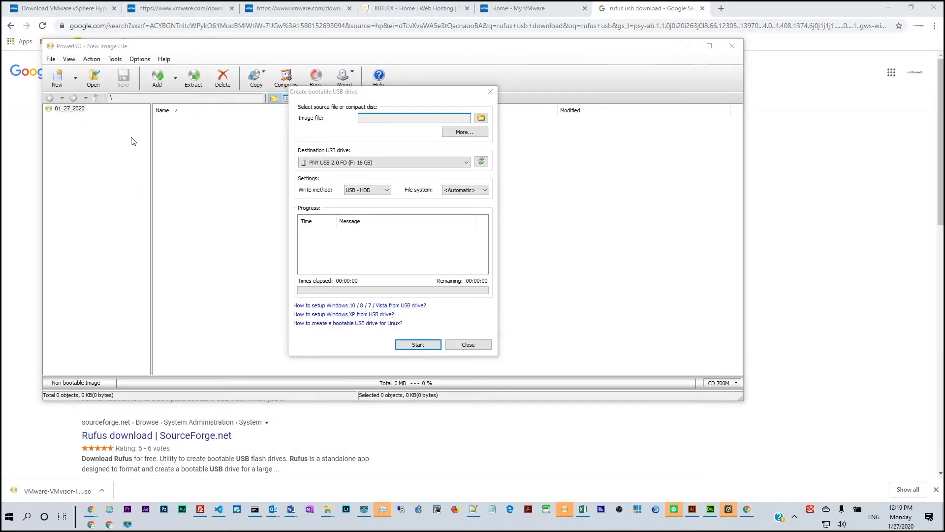
- Load VMware-VMvisor-Installer-6.7.0.update03-14320388.x86_64 from the Downloads folder as the source image for the bootable USB drive
{"action": "left_click", "coordinate": [481, 118]}
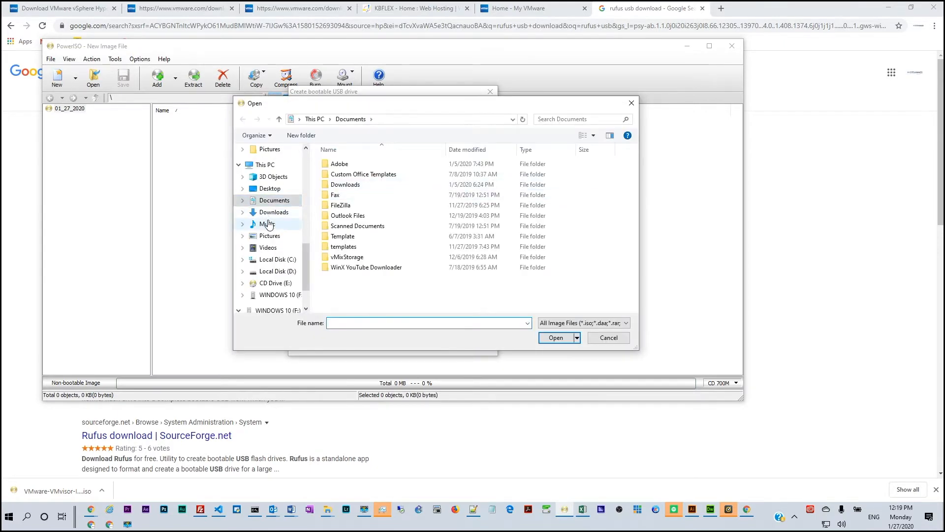
{"action": "left_click", "coordinate": [271, 211]}
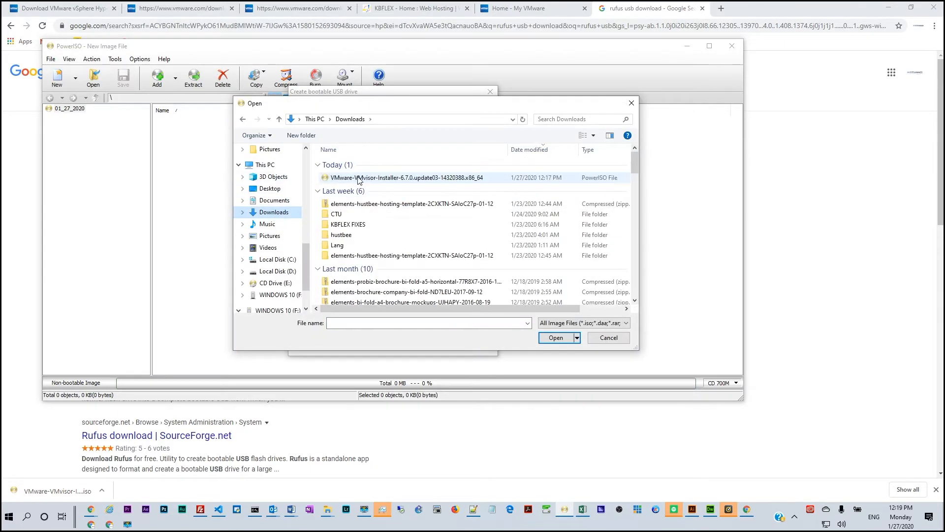
{"action": "left_click", "coordinate": [370, 181]}
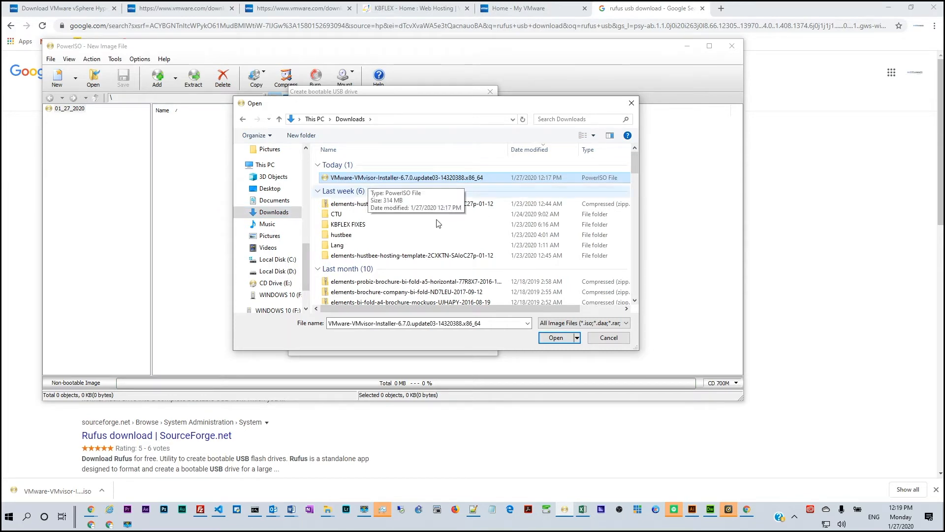
{"action": "left_click", "coordinate": [554, 338]}
- Write the image to the PNY USB 2.0 FD (F: 16 GB) drive, accepting that its data is overwritten, and close the tool
{"action": "left_click", "coordinate": [355, 166]}
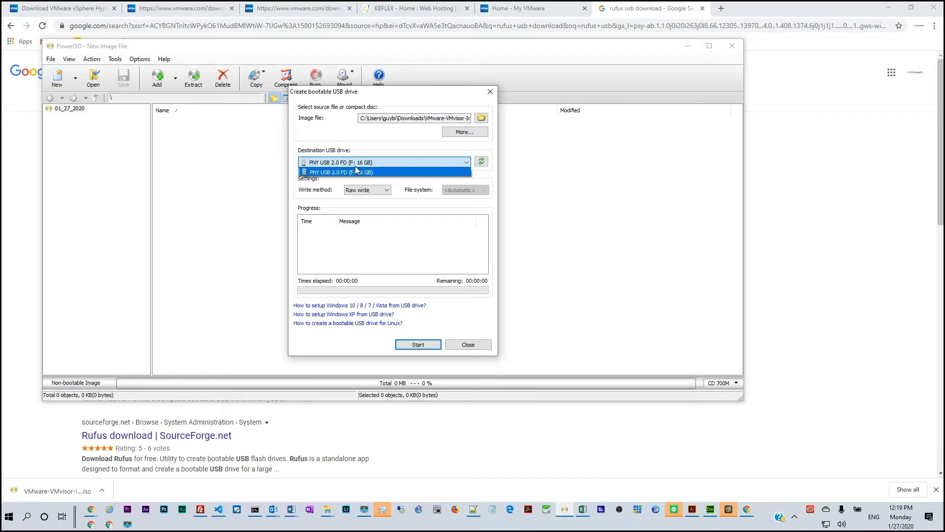
{"action": "left_click", "coordinate": [357, 172]}
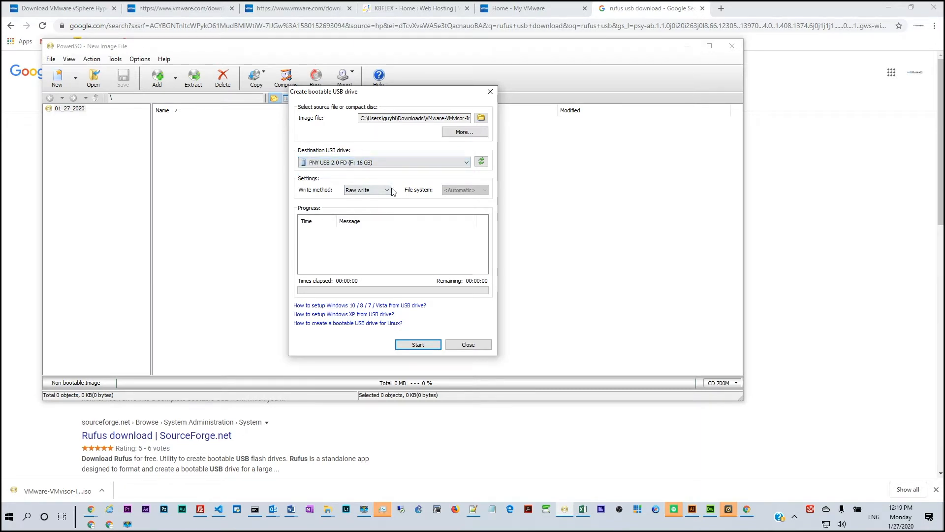
{"action": "left_click", "coordinate": [419, 345]}
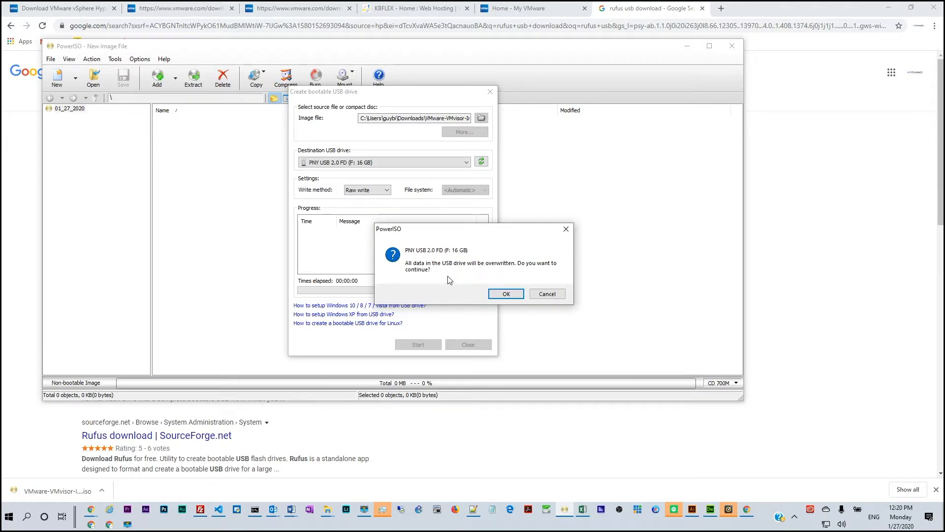
{"action": "left_click", "coordinate": [506, 294]}
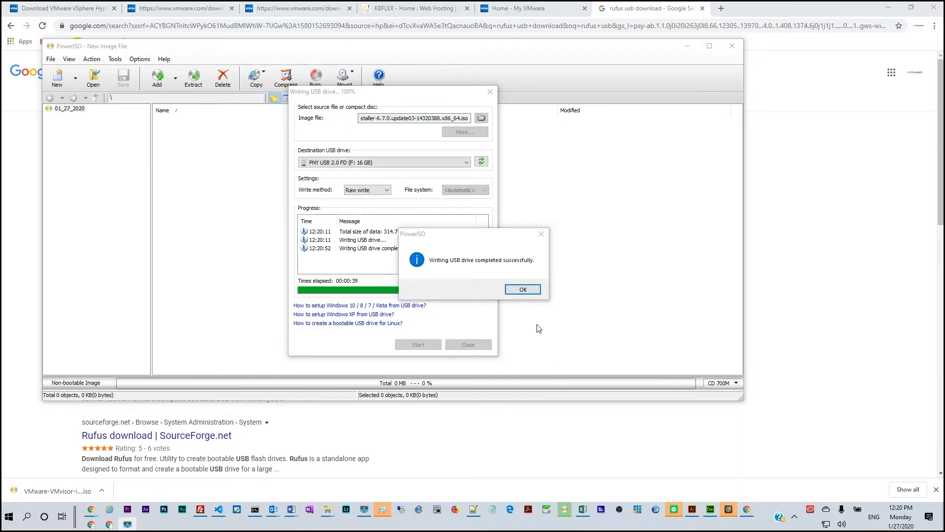
{"action": "left_click", "coordinate": [536, 291]}
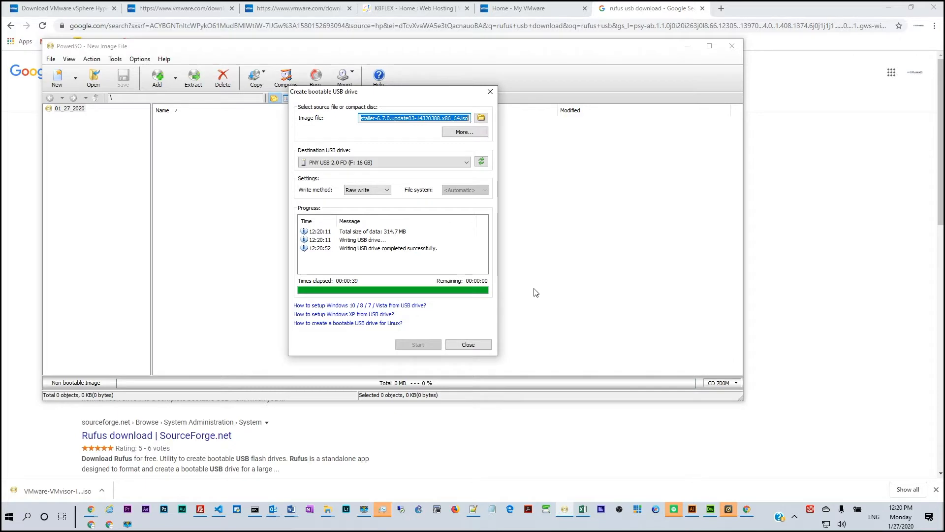
{"action": "left_click", "coordinate": [480, 344]}
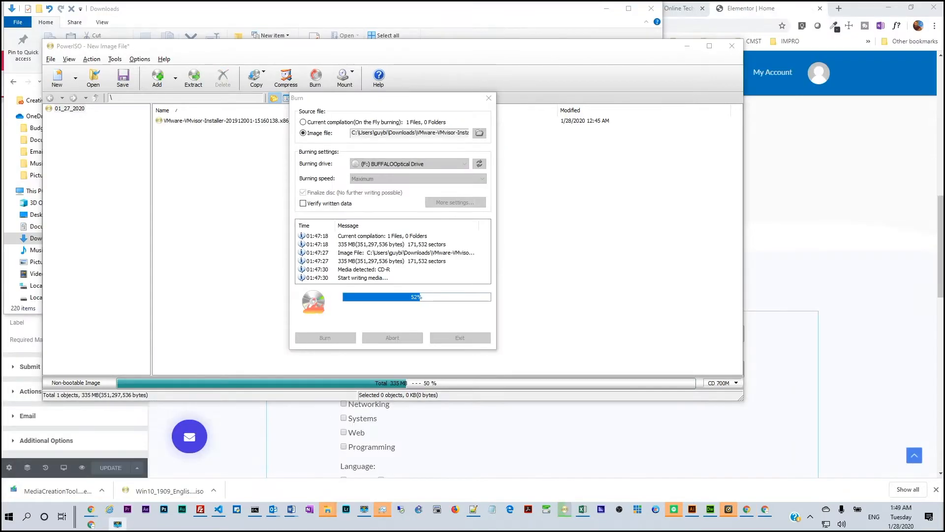